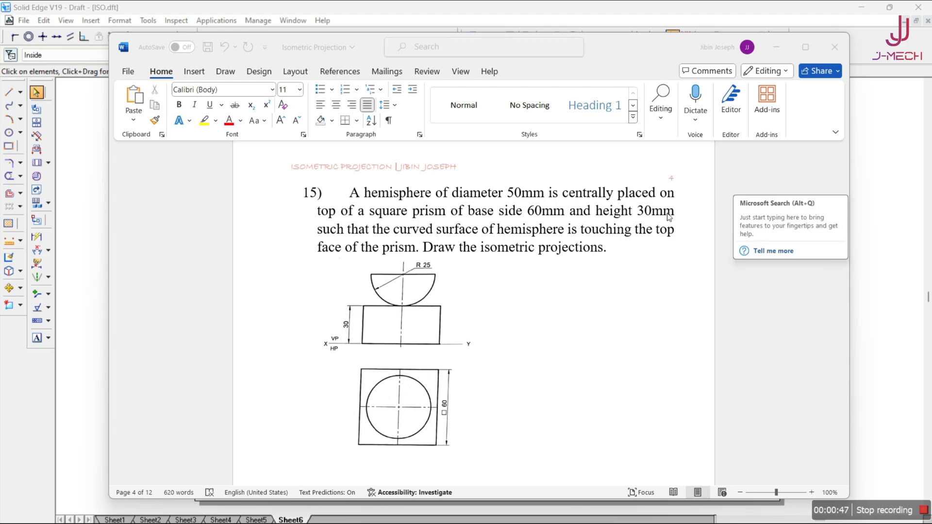
Bring the Solid Edge drawing to the front and fit the whole sheet in view for line drawing.
{"action": "left_click", "coordinate": [82, 221]}
{"action": "left_click", "coordinate": [9, 92]}
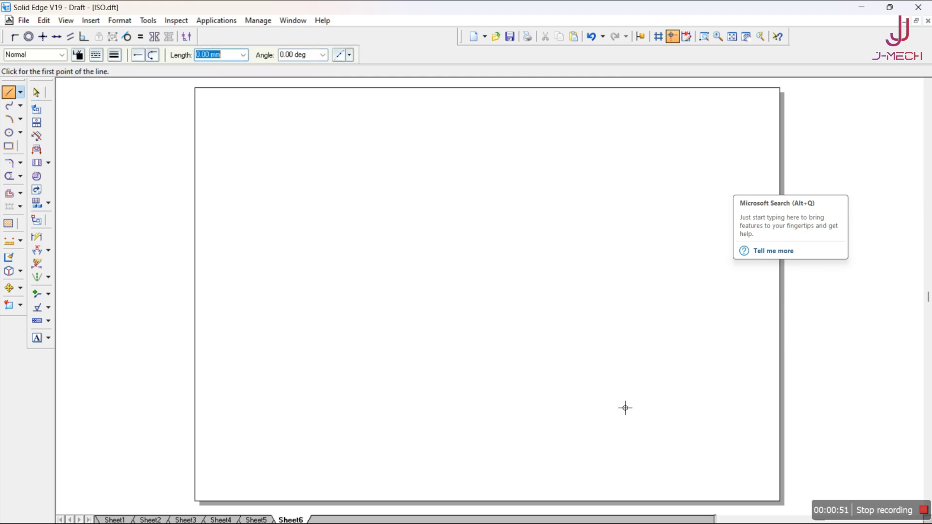
{"action": "left_click", "coordinate": [518, 371]}
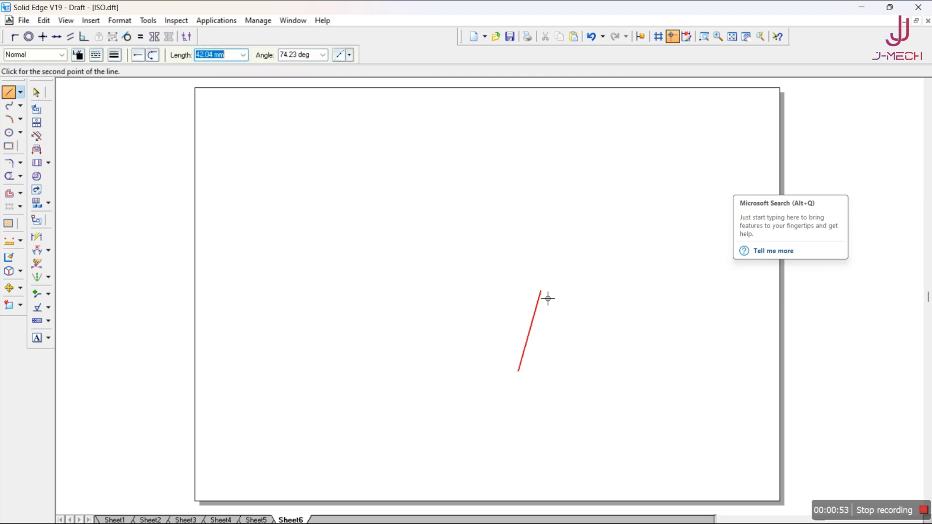
{"action": "key", "text": "Escape"}
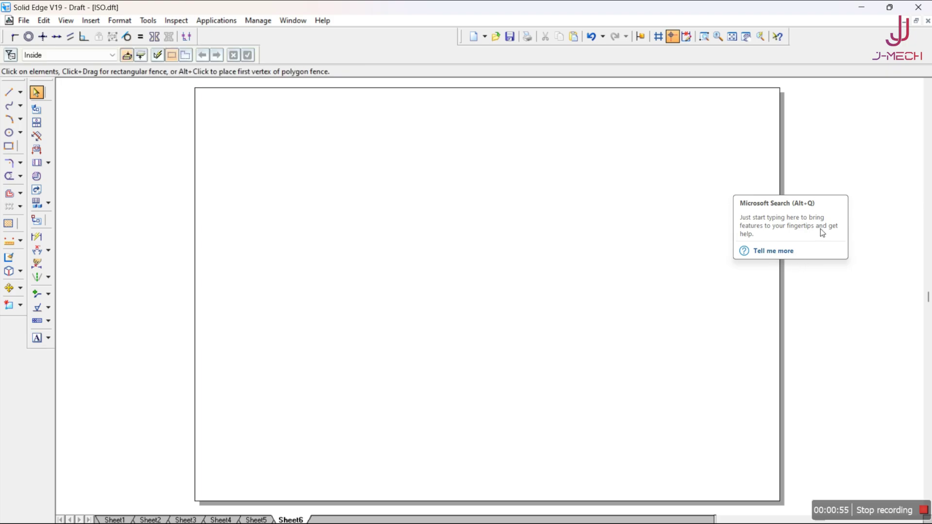
{"action": "key", "text": "alt+Tab"}
{"action": "key", "text": "alt+Tab"}
{"action": "scroll", "coordinate": [901, 142], "scroll_direction": "up", "scroll_amount": 5}
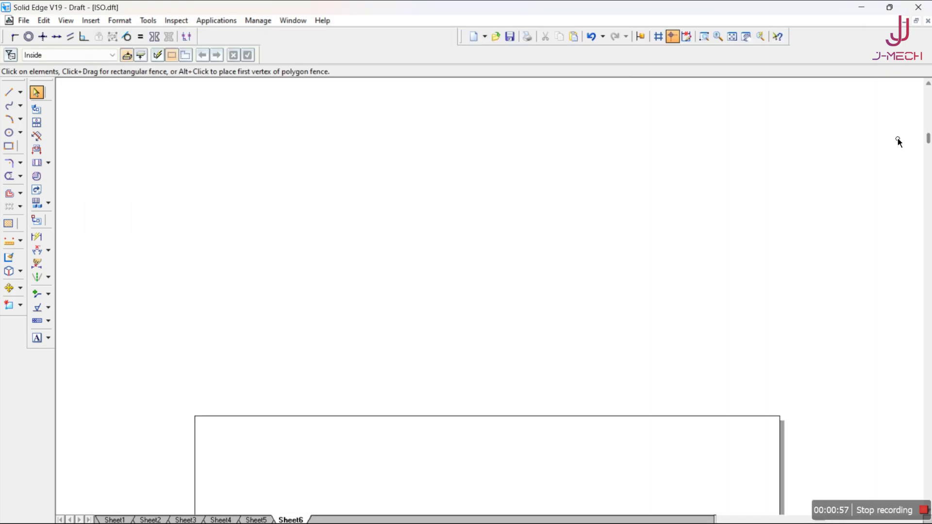
{"action": "left_click", "coordinate": [731, 37]}
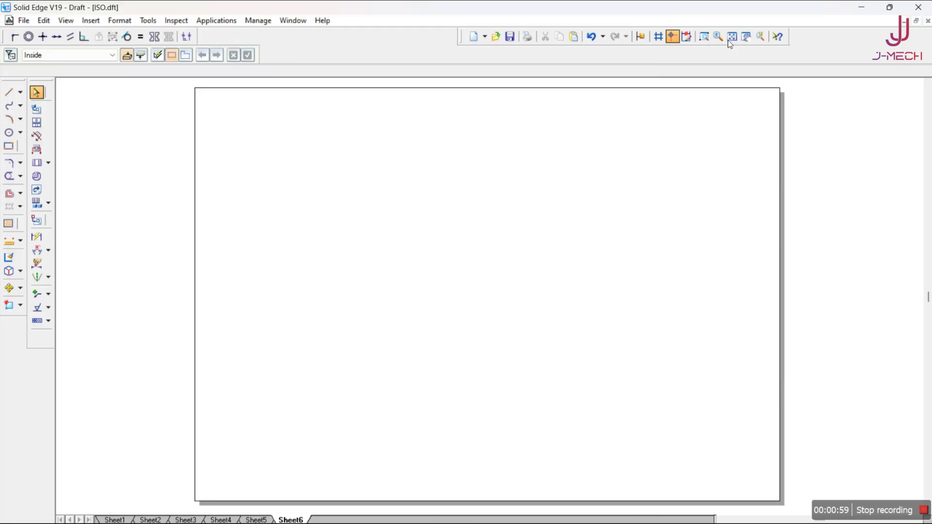
{"action": "left_click", "coordinate": [8, 92]}
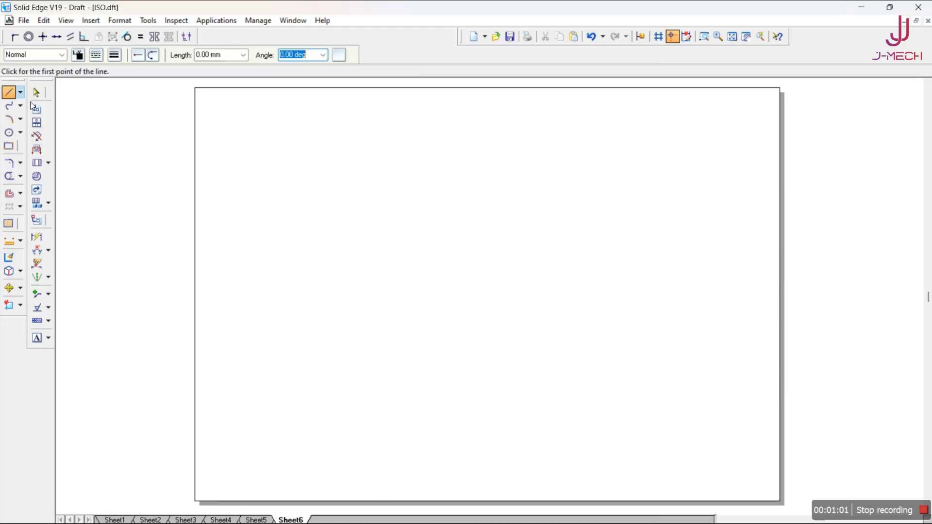
{"action": "left_click", "coordinate": [436, 364]}
{"action": "right_click", "coordinate": [487, 345]}
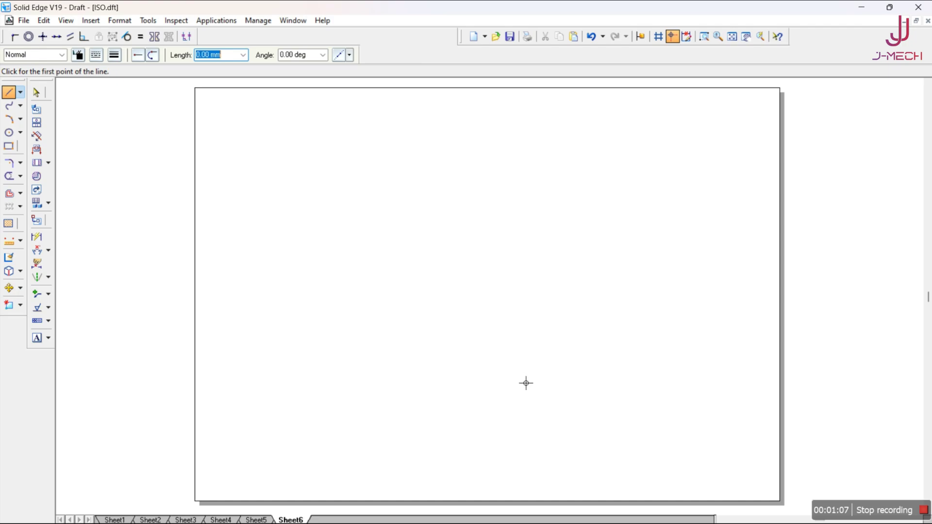
From the bottom corner, draw the rhombus's first two 60 mm edges at 30° and 150°.
{"action": "left_click", "coordinate": [504, 382]}
{"action": "type", "text": "6"}
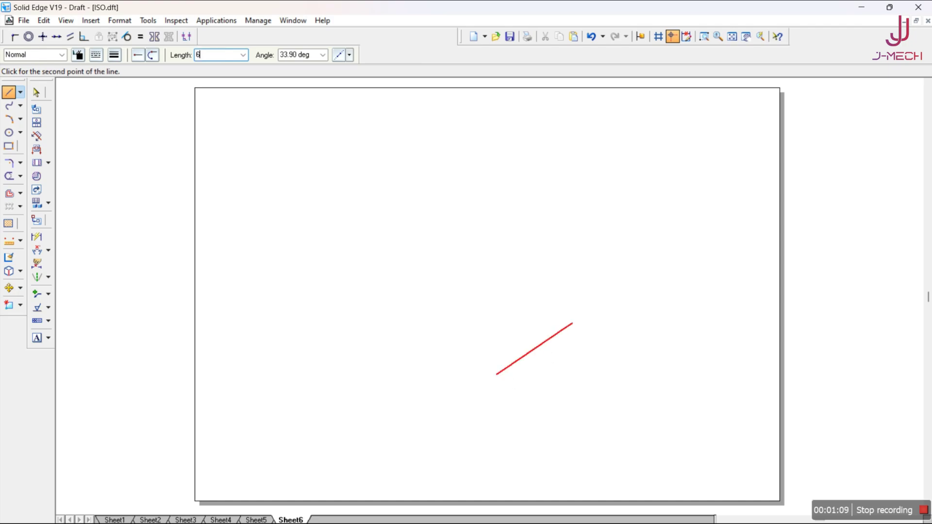
{"action": "type", "text": "3.10"}
{"action": "key", "text": "Tab"}
{"action": "type", "text": "30"}
{"action": "key", "text": "Return"}
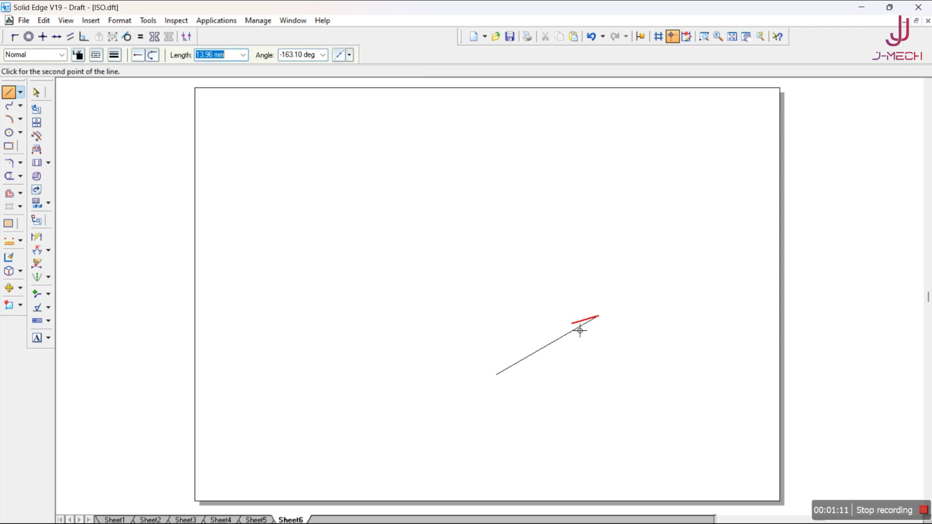
{"action": "type", "text": "60"}
{"action": "key", "text": "Tab"}
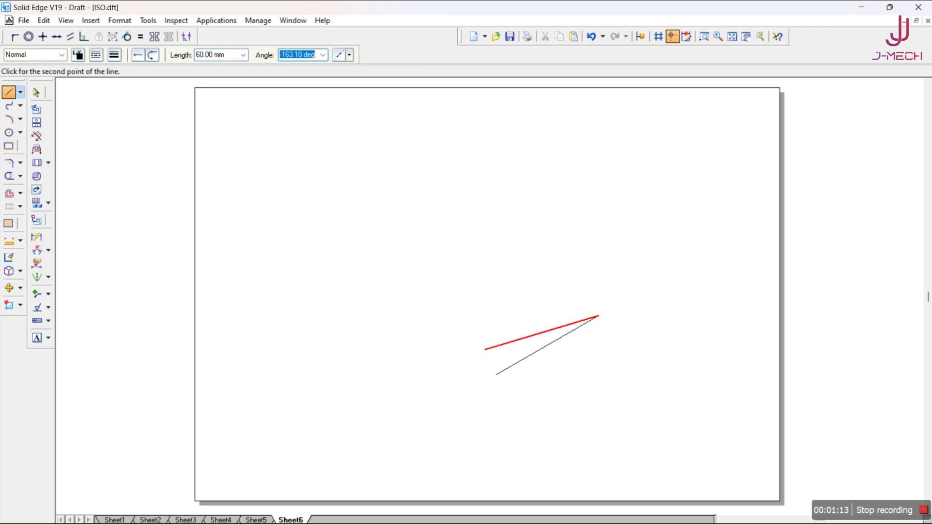
{"action": "type", "text": "150"}
{"action": "key", "text": "Return"}
Add the last two 60 mm edges at -150° and -30° to close the rhombus.
{"action": "type", "text": "60"}
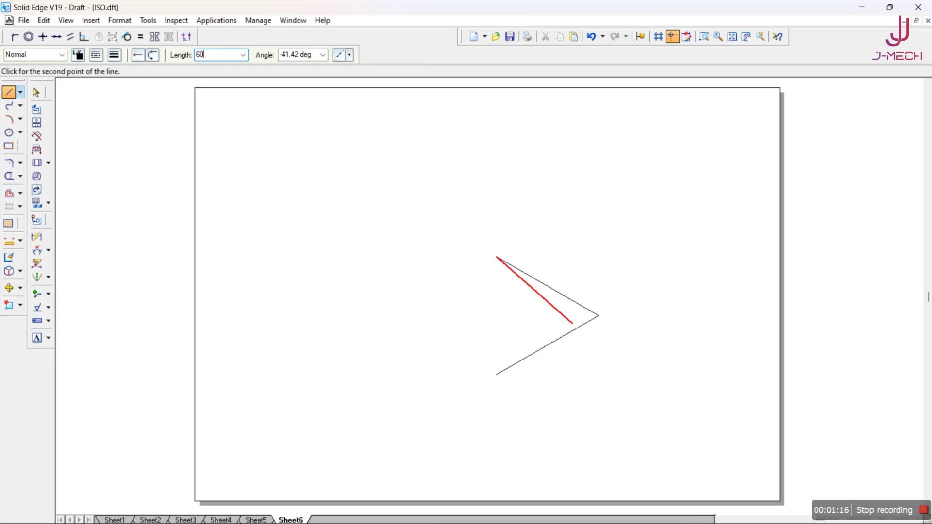
{"action": "key", "text": "Tab"}
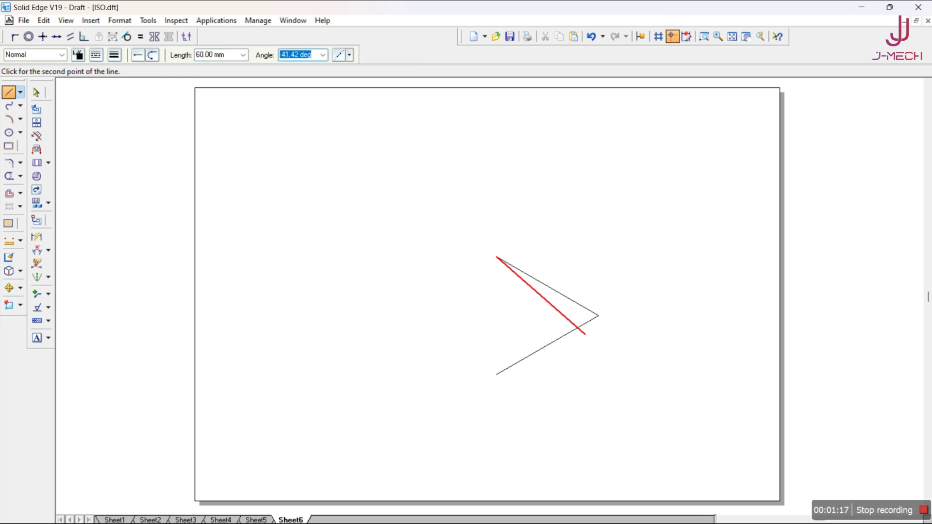
{"action": "type", "text": "-150"}
{"action": "key", "text": "Return"}
{"action": "type", "text": "60"}
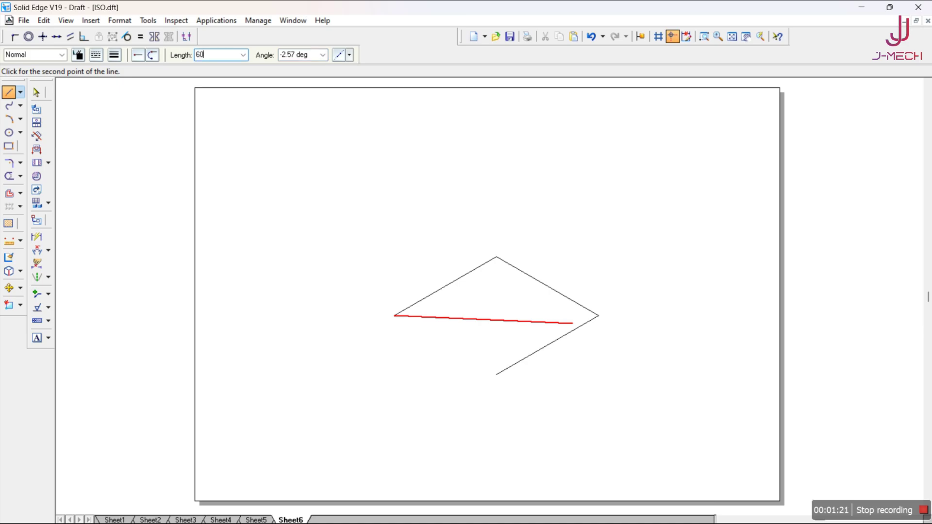
{"action": "key", "text": "Tab"}
{"action": "type", "text": "-30"}
{"action": "key", "text": "Return"}
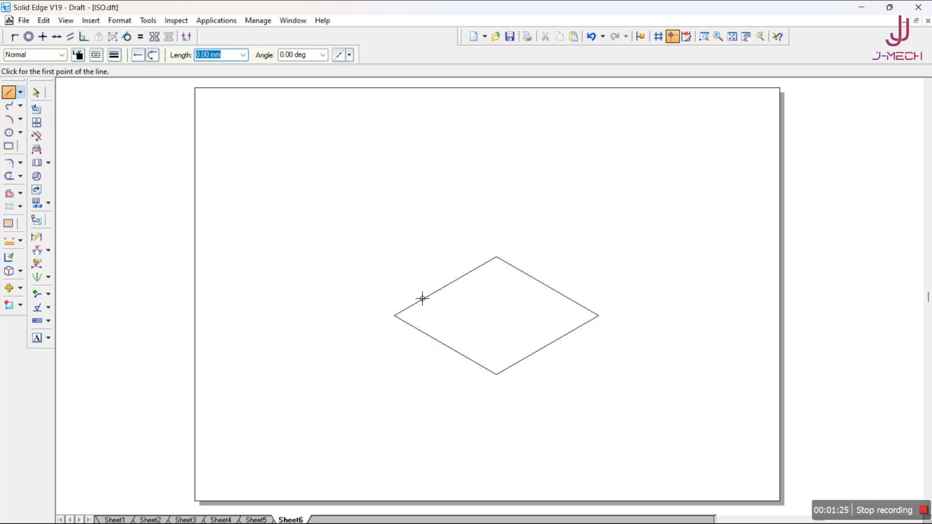
Fence-select the rhombus and switch its four edges to the Visible line style.
{"action": "left_click", "coordinate": [37, 92]}
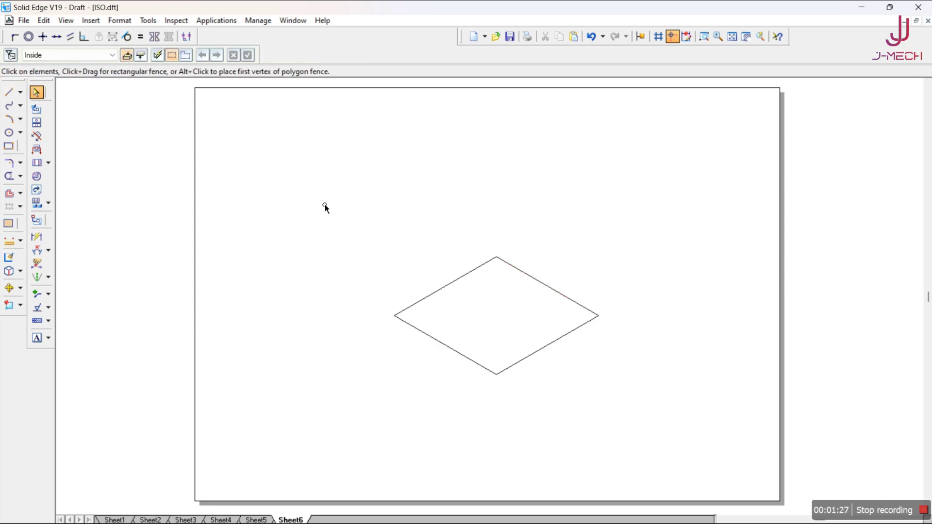
{"action": "left_click_drag", "start_coordinate": [369, 223], "coordinate": [648, 419]}
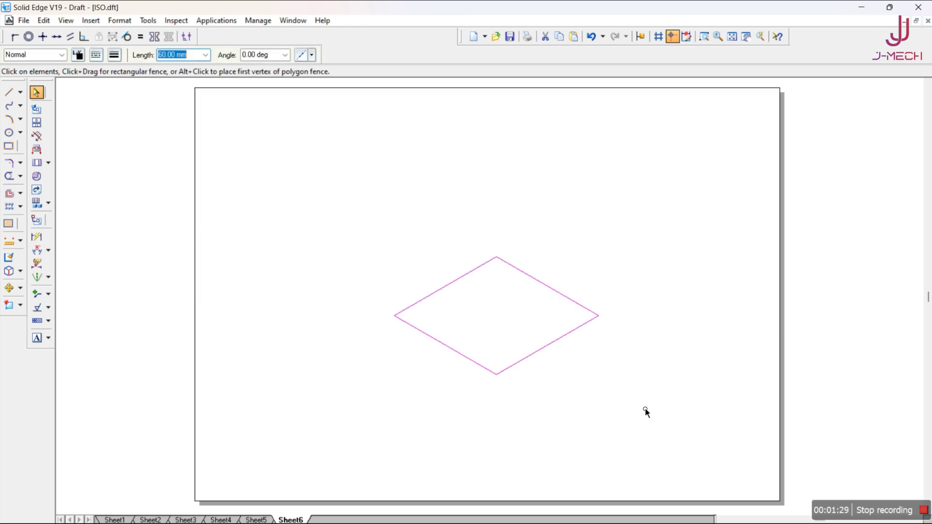
{"action": "left_click", "coordinate": [61, 54]}
{"action": "left_click", "coordinate": [20, 137]}
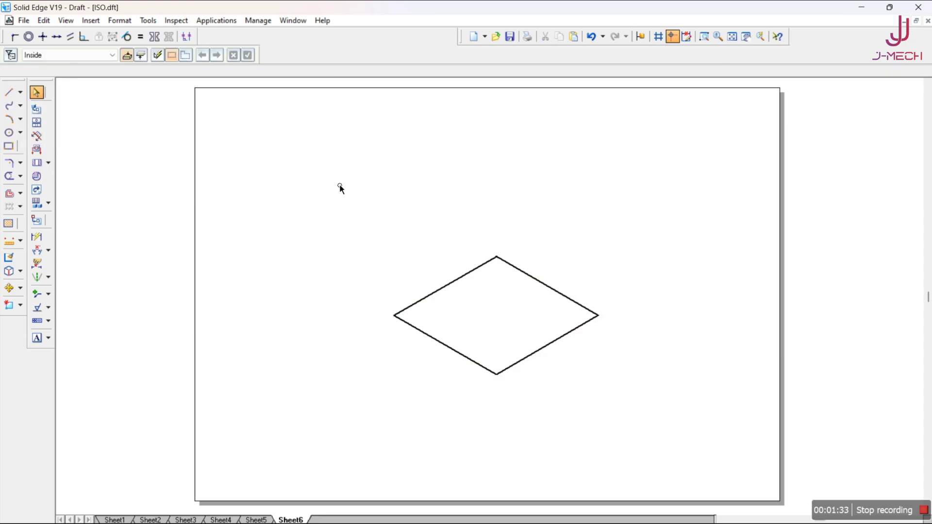
{"action": "left_click", "coordinate": [442, 342]}
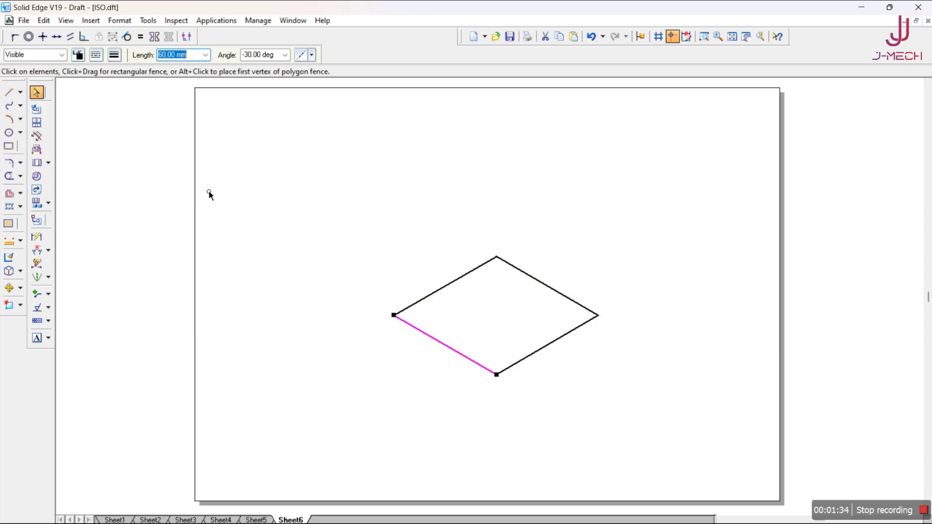
{"action": "left_click", "coordinate": [402, 221]}
{"action": "left_click", "coordinate": [10, 92]}
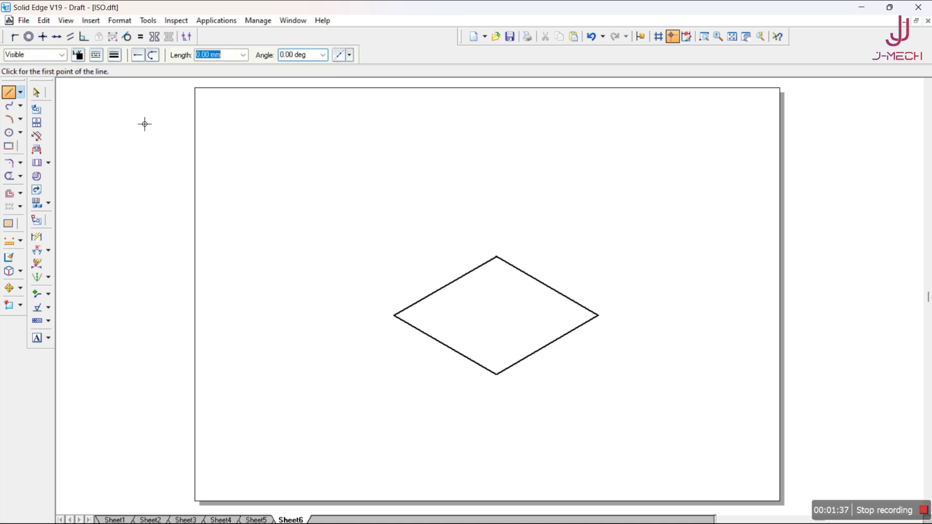
Draw the 30 mm left vertical edge, the 60 mm front bottom edge, and the middle vertical edge.
{"action": "left_click", "coordinate": [394, 316]}
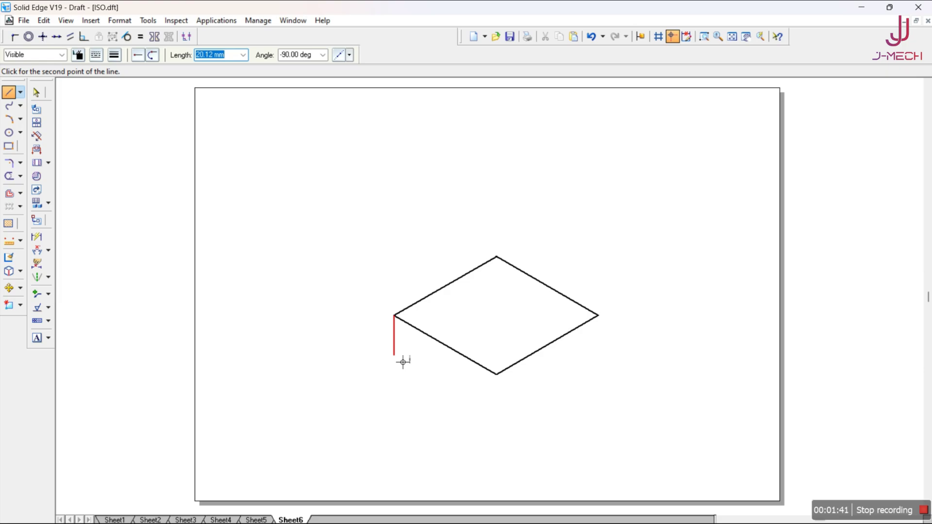
{"action": "type", "text": "30"}
{"action": "key", "text": "Tab"}
{"action": "key", "text": "Tab"}
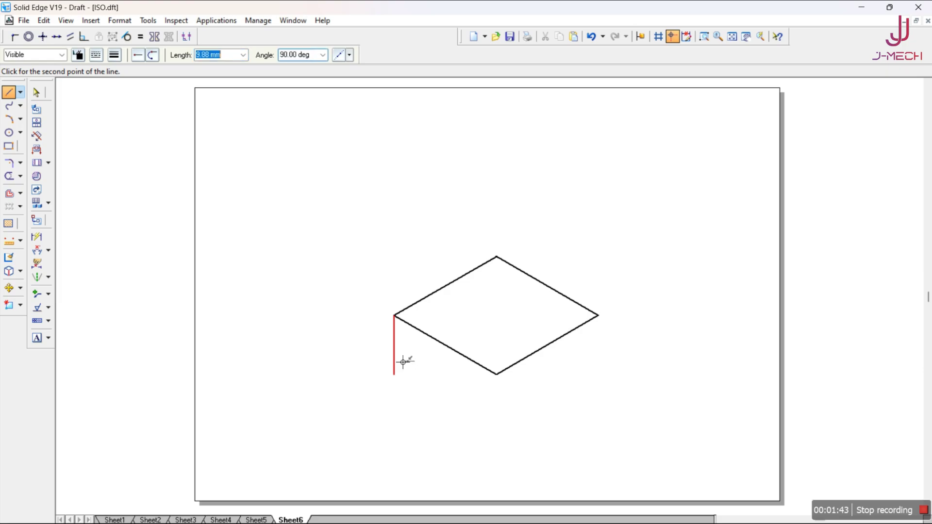
{"action": "left_click", "coordinate": [406, 362]}
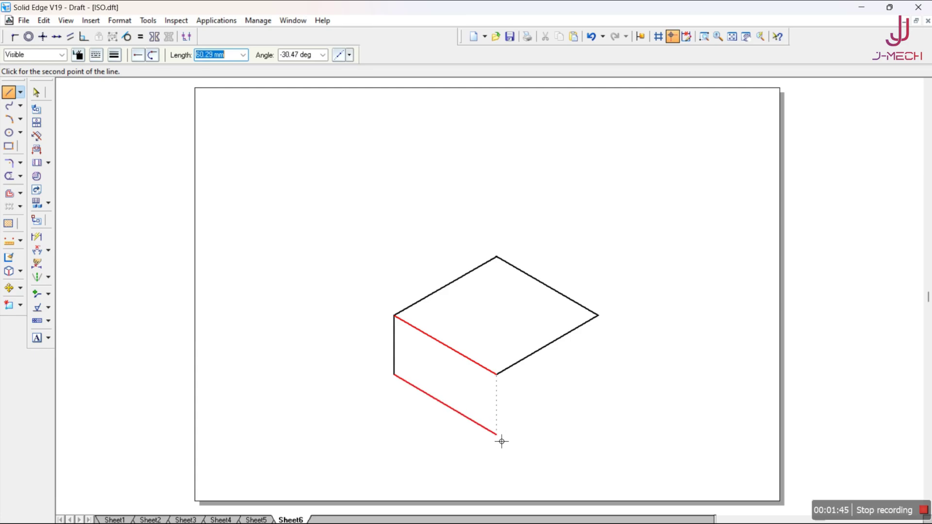
{"action": "type", "text": "60"}
{"action": "key", "text": "Tab"}
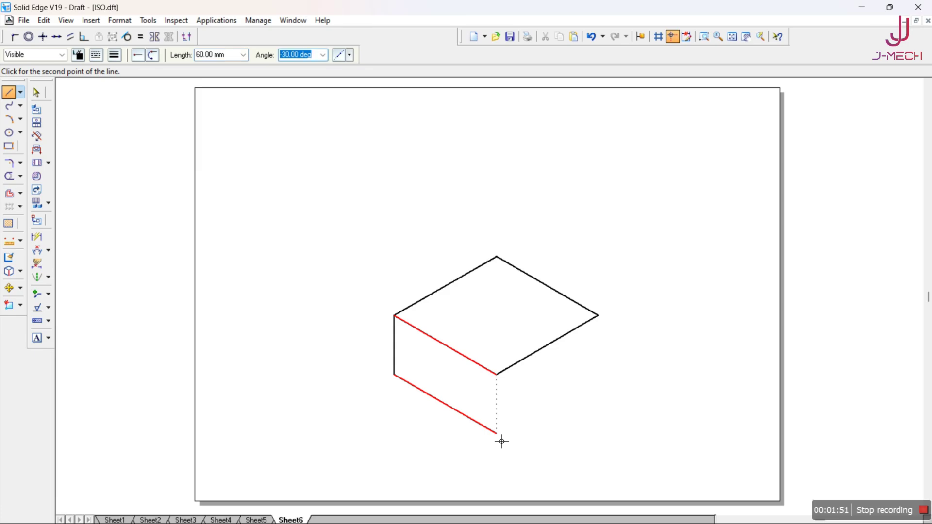
{"action": "left_click", "coordinate": [502, 441]}
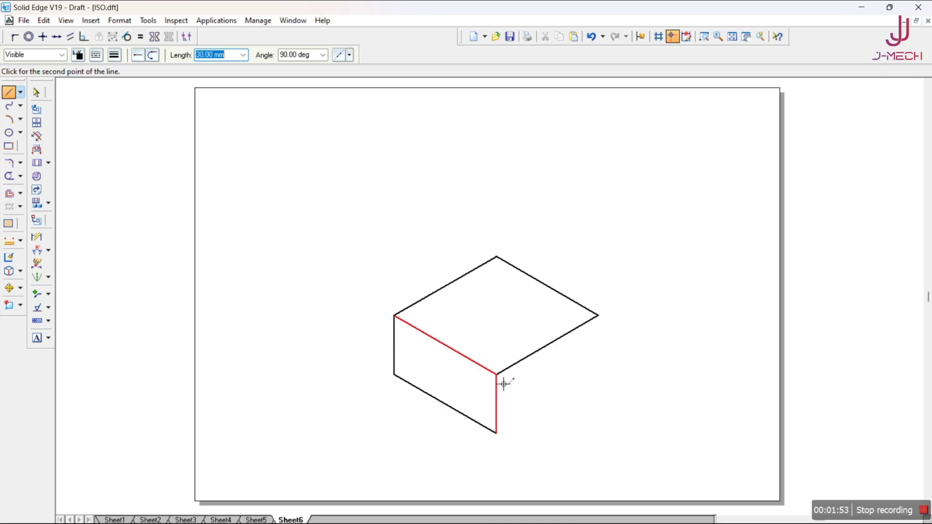
{"action": "left_click", "coordinate": [504, 383]}
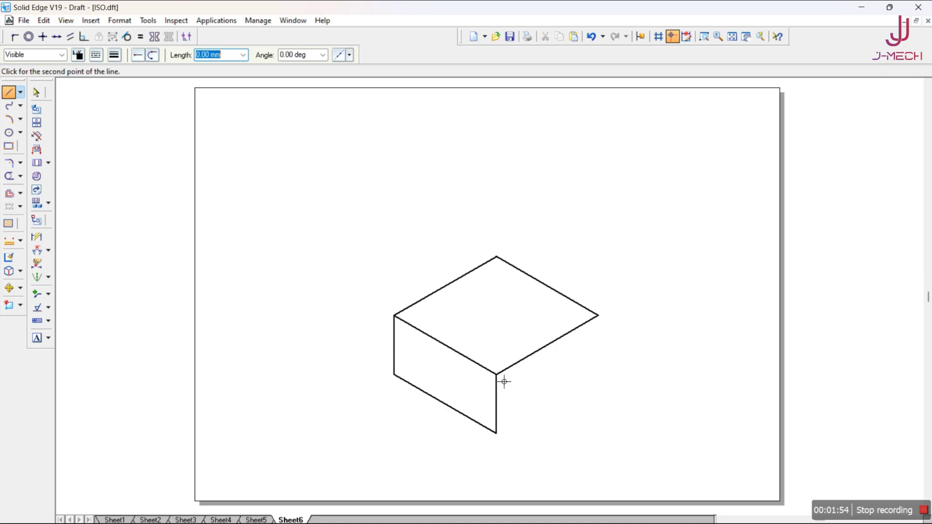
Add the 60 mm lower-right edge at 30° and the right vertical edge up to the top-right corner.
{"action": "left_click", "coordinate": [505, 441]}
{"action": "type", "text": "60"}
{"action": "key", "text": "Tab"}
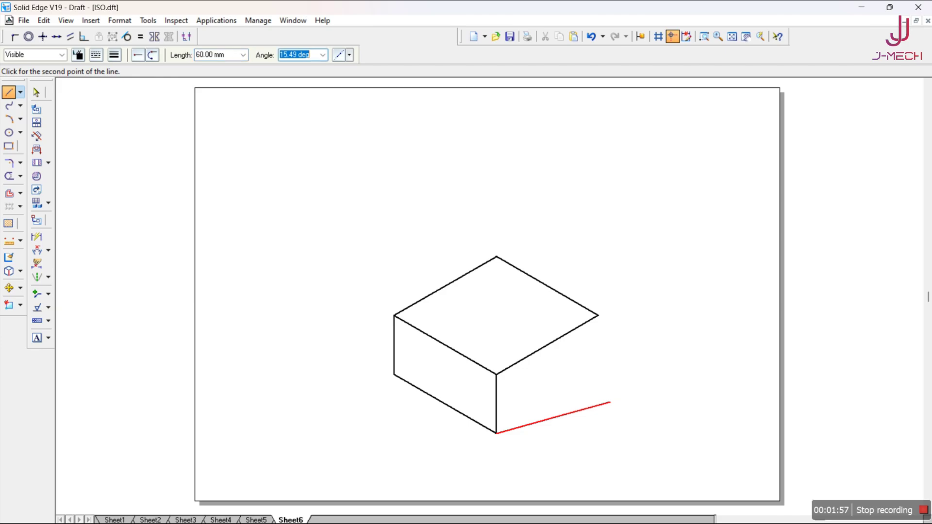
{"action": "type", "text": "30"}
{"action": "key", "text": "Return"}
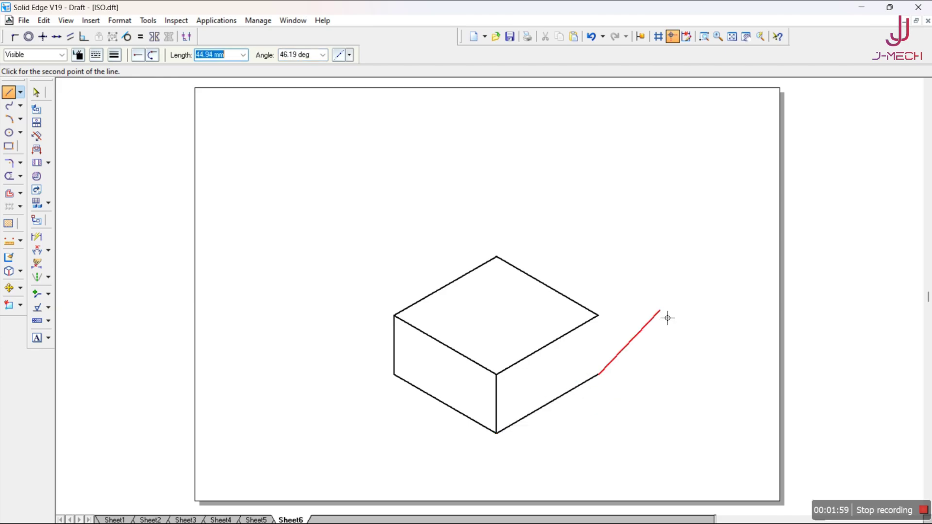
{"action": "left_click", "coordinate": [606, 325]}
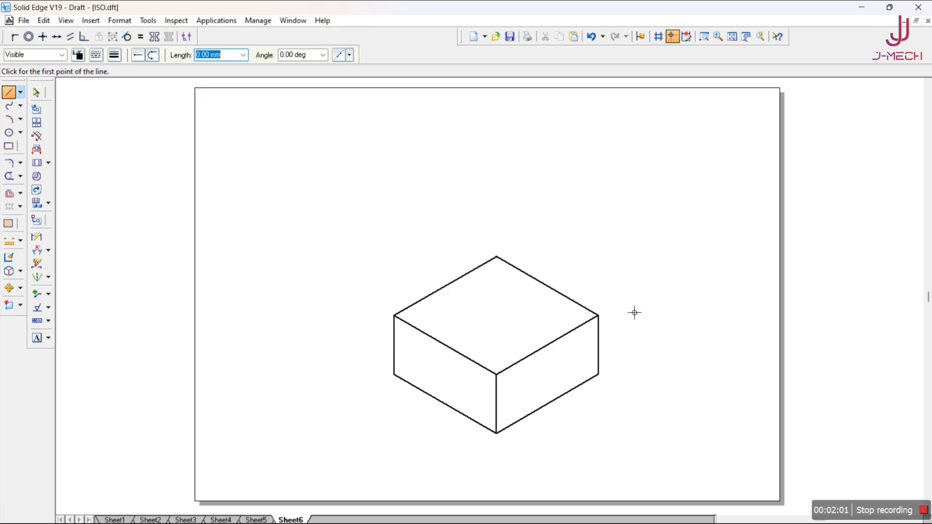
Switch to the Normal style and draw a thin 30 mm vertical line up from the front top corner.
{"action": "left_click", "coordinate": [54, 55]}
{"action": "scroll", "coordinate": [34, 97], "scroll_direction": "up", "scroll_amount": 1}
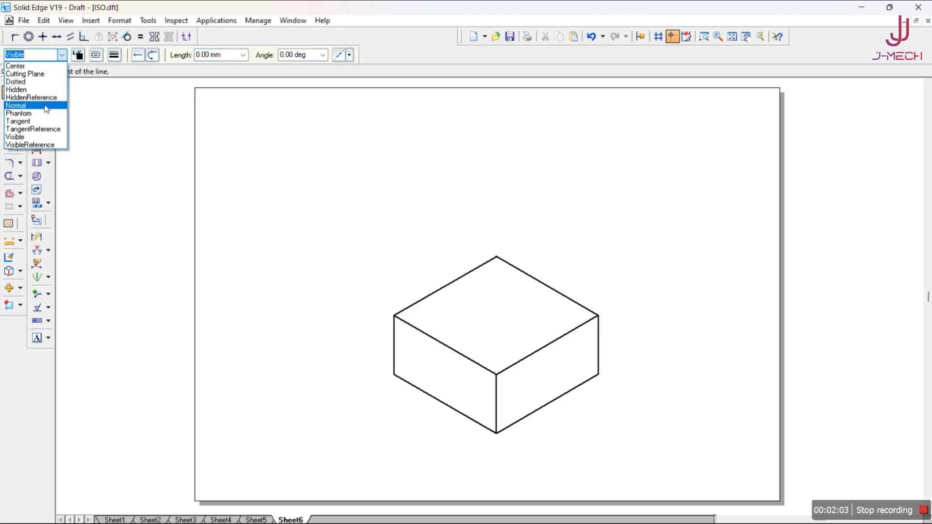
{"action": "left_click", "coordinate": [19, 102]}
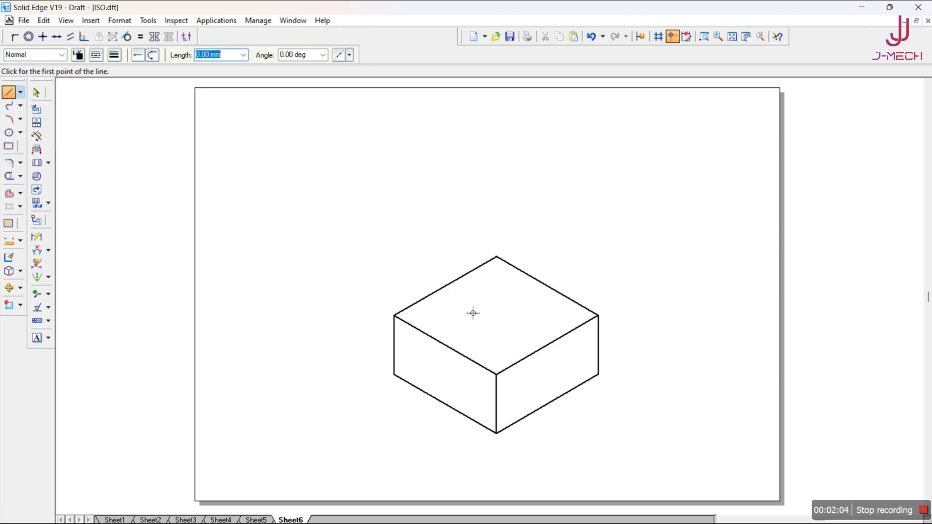
{"action": "left_click", "coordinate": [496, 375]}
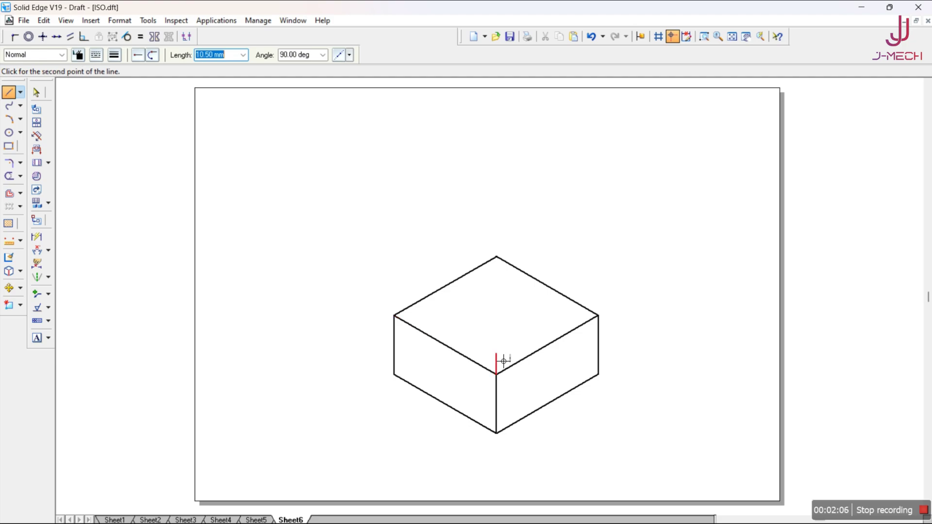
{"action": "left_click", "coordinate": [505, 321]}
{"action": "key", "text": "Escape"}
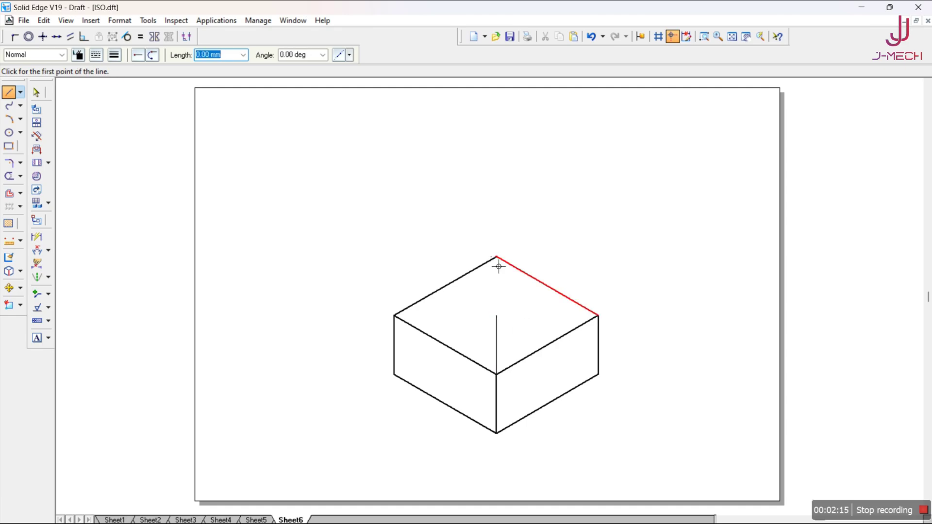
{"action": "mouse_move", "coordinate": [493, 516]}
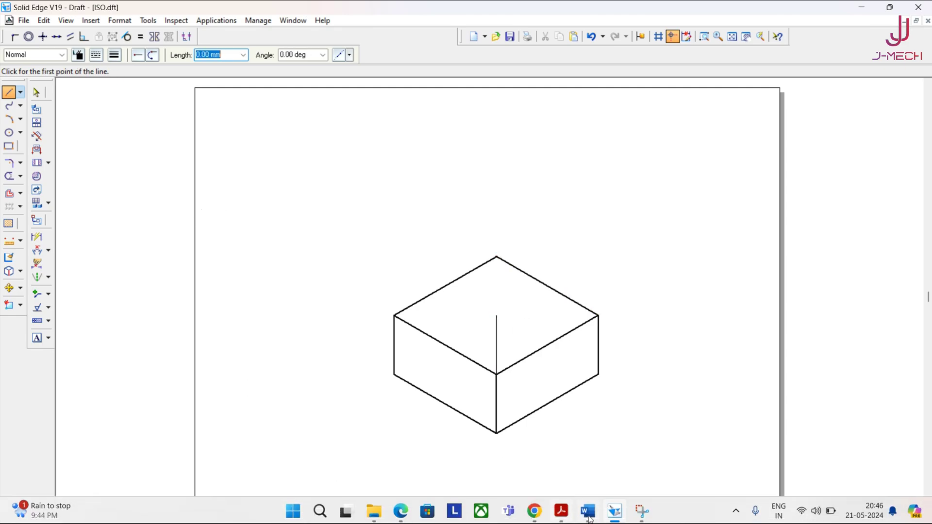
{"action": "left_click", "coordinate": [588, 513]}
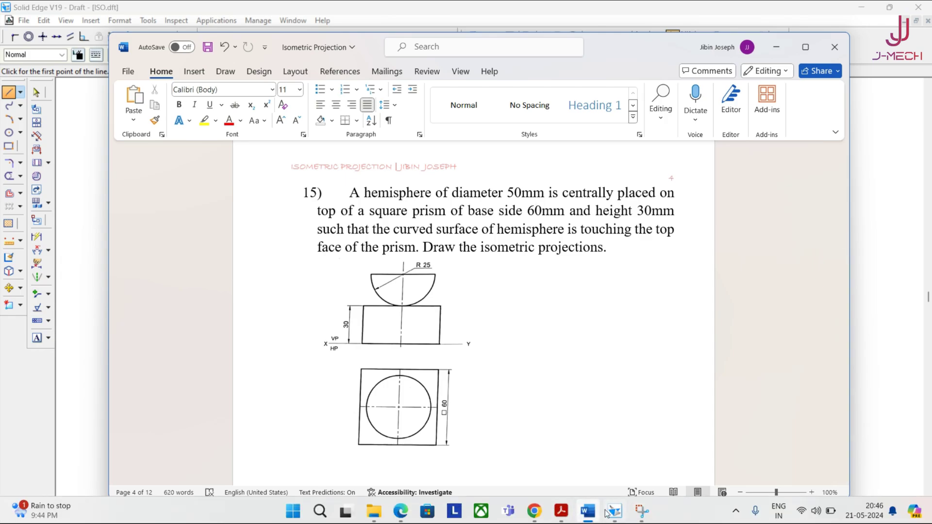
{"action": "left_click", "coordinate": [615, 513]}
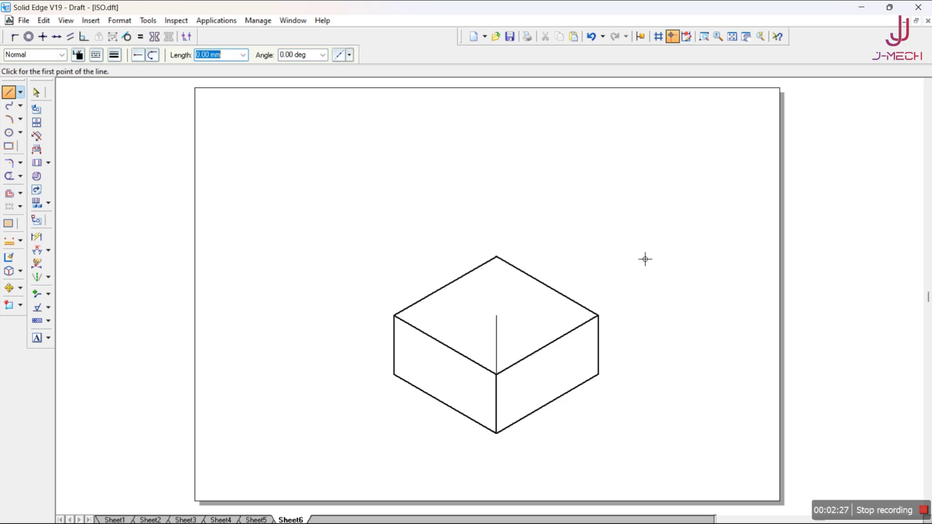
Start a new rhombus at the upper right with 50 mm sides at 30° and 150°.
{"action": "left_click", "coordinate": [626, 245]}
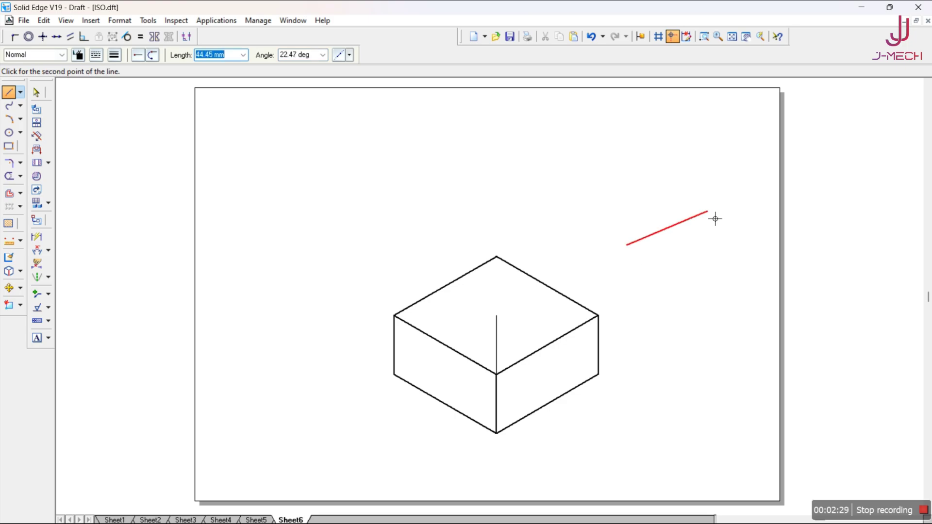
{"action": "type", "text": "50"}
{"action": "key", "text": "Tab"}
{"action": "type", "text": "3"}
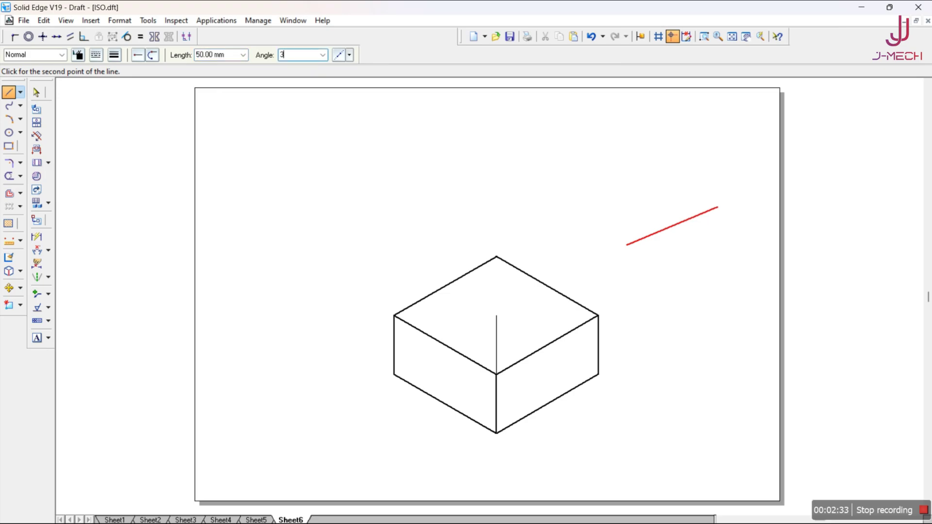
{"action": "key", "text": "Return"}
Add the remaining 50 mm sides at -150° and -30° to close the rhombus.
{"action": "type", "text": "50"}
{"action": "key", "text": "Tab"}
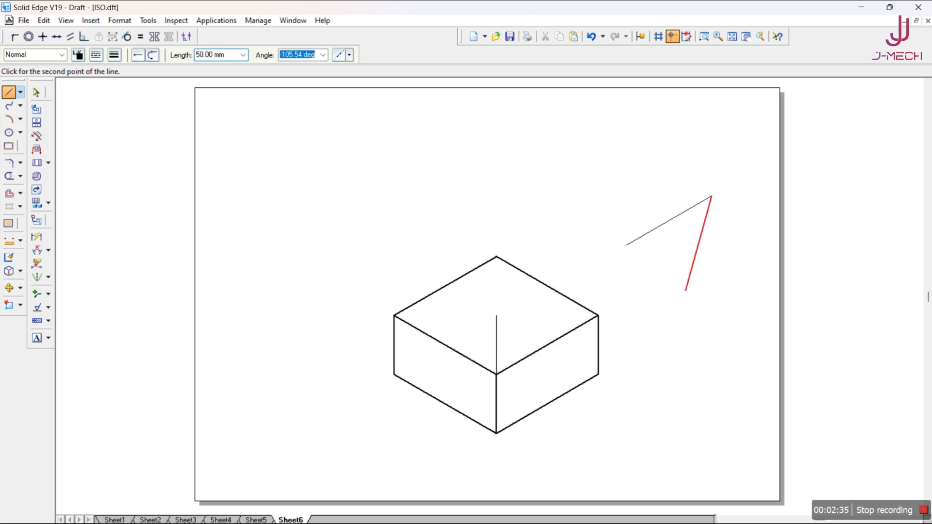
{"action": "type", "text": "150"}
{"action": "key", "text": "Return"}
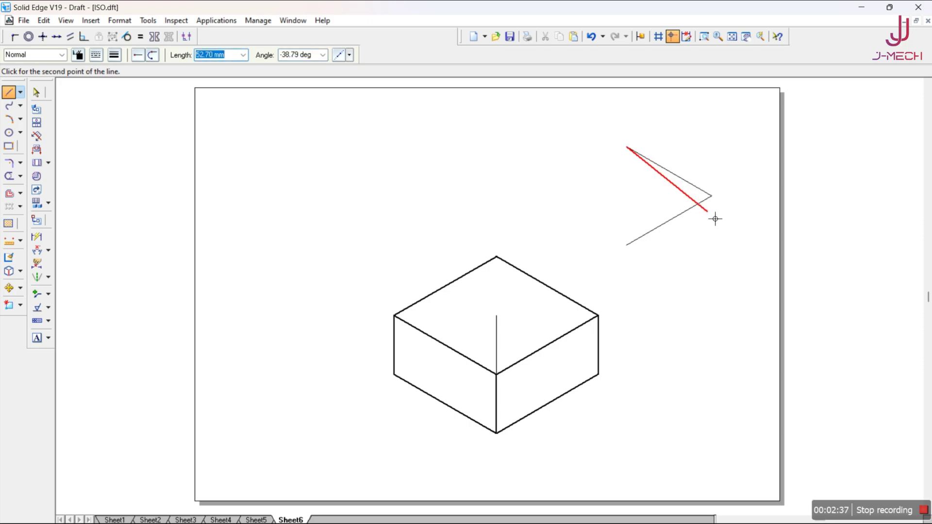
{"action": "type", "text": "50"}
{"action": "key", "text": "Tab"}
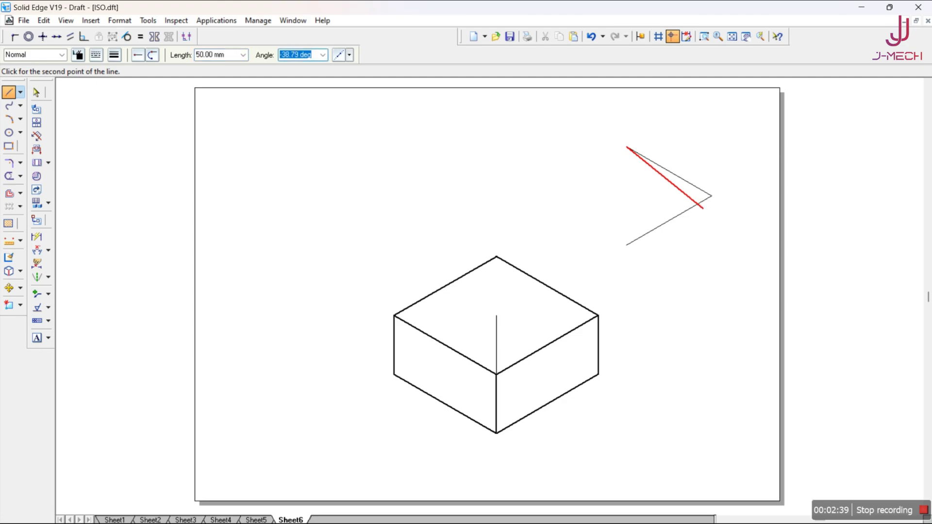
{"action": "type", "text": "-5.4"}
{"action": "key", "text": "Return"}
{"action": "type", "text": "50"}
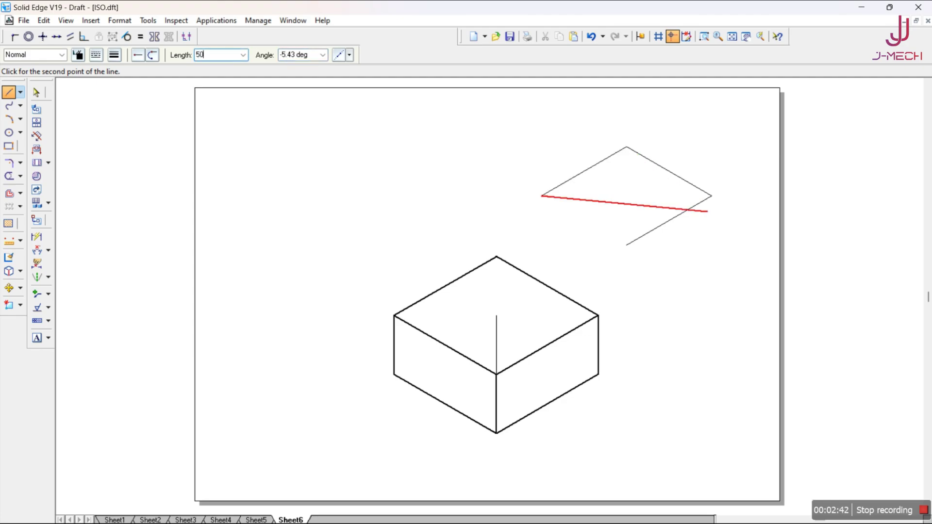
{"action": "key", "text": "Tab"}
{"action": "type", "text": "-"}
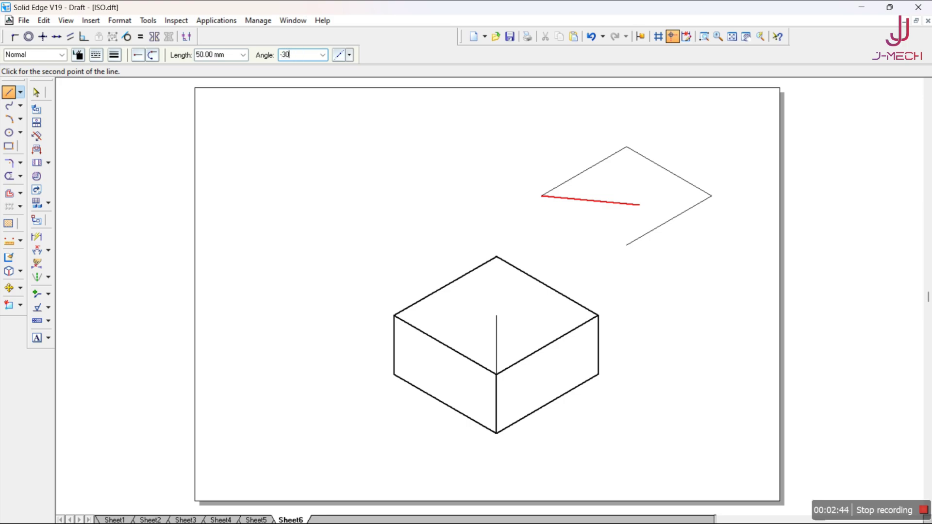
{"action": "key", "text": "Return"}
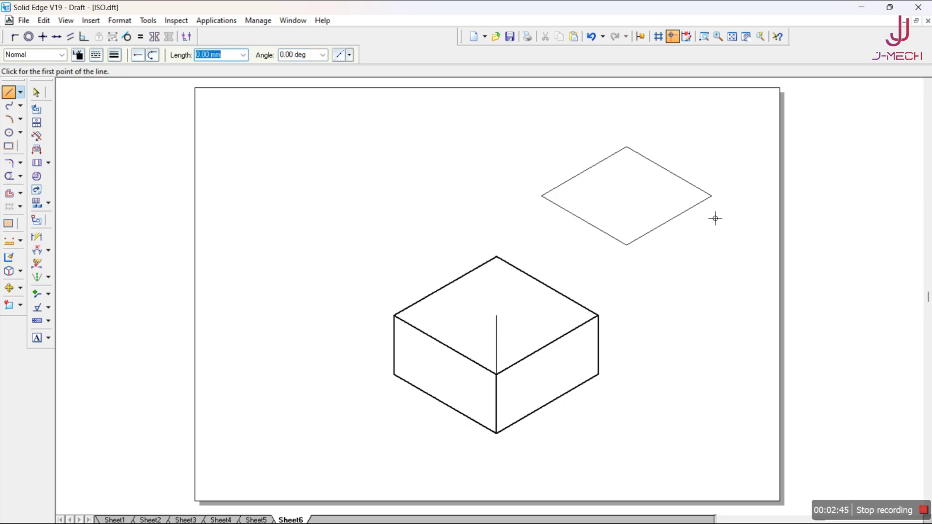
Draw the horizontal and vertical diagonals between opposite rhombus vertices.
{"action": "left_click", "coordinate": [542, 195]}
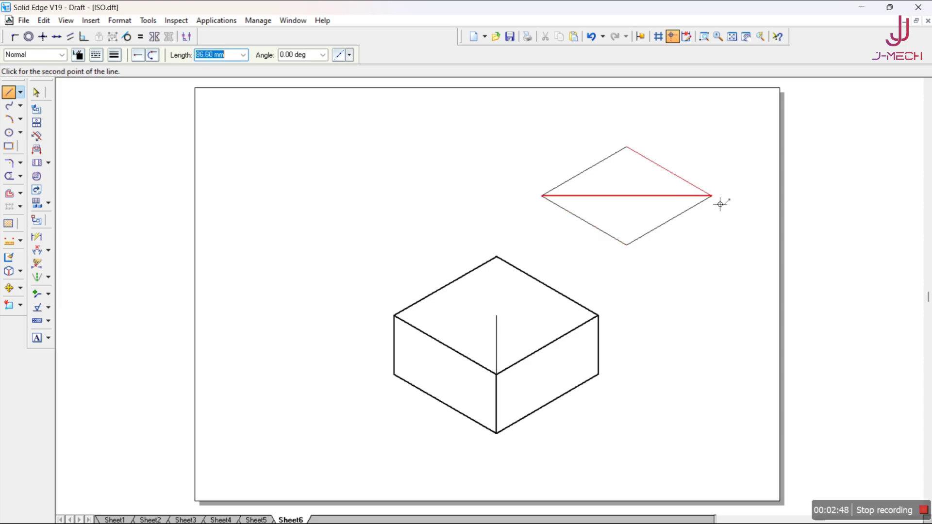
{"action": "left_click", "coordinate": [720, 200]}
{"action": "left_click", "coordinate": [627, 246]}
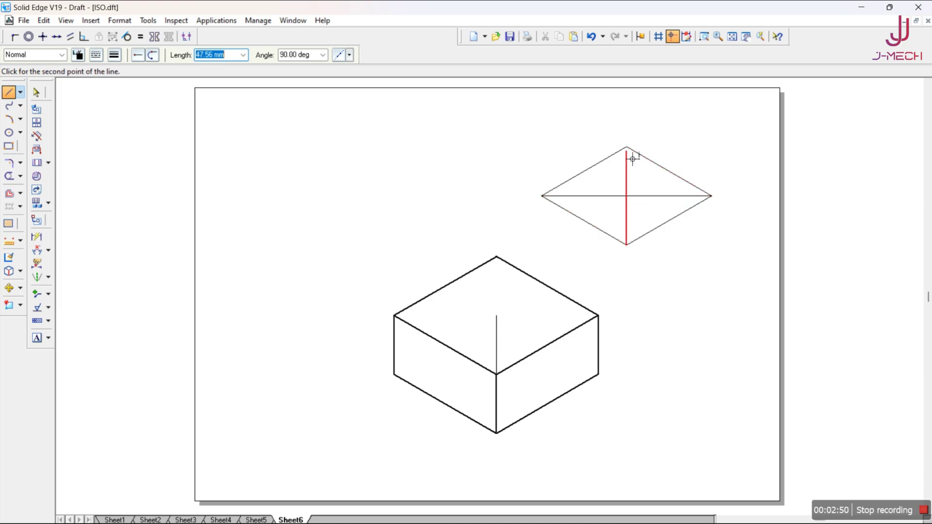
{"action": "left_click", "coordinate": [635, 154]}
Zoom onto the rhombus and draw construction lines from its top and bottom corners to the right-side midpoints.
{"action": "left_click", "coordinate": [704, 37]}
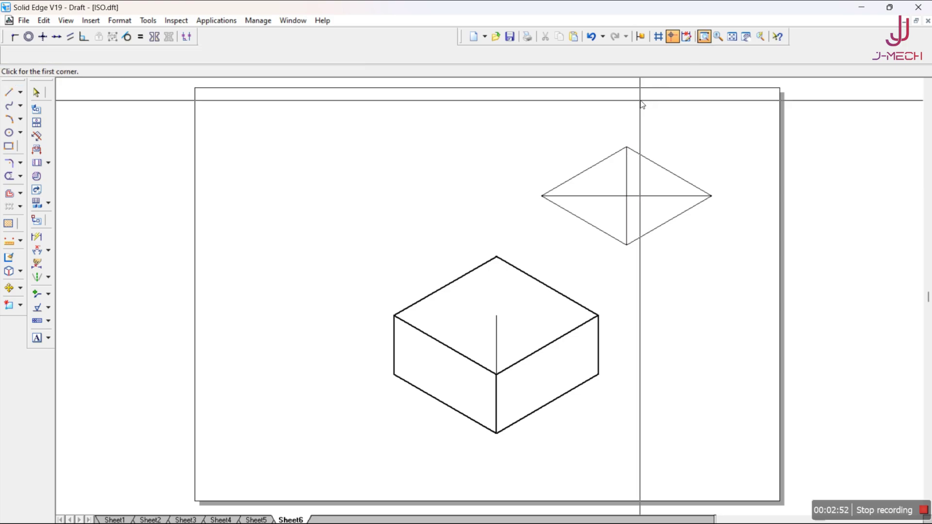
{"action": "left_click", "coordinate": [510, 94]}
{"action": "left_click", "coordinate": [777, 278]}
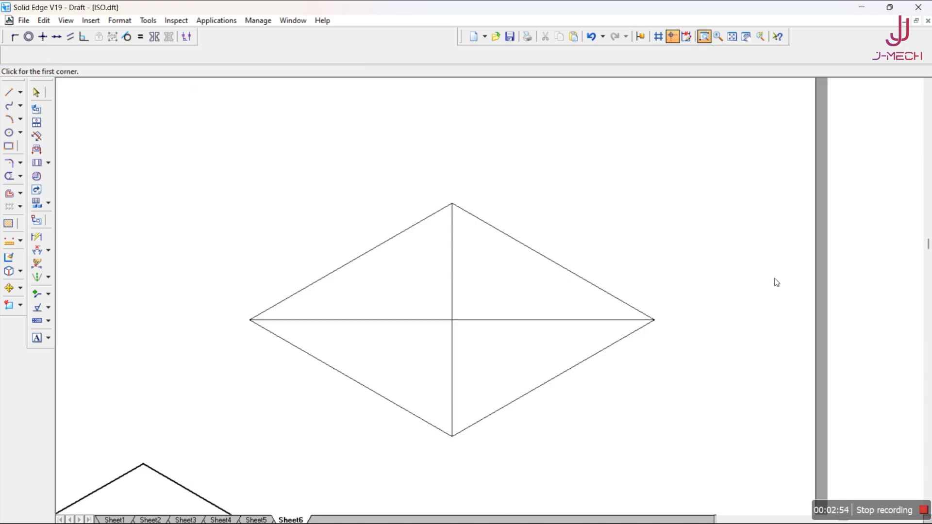
{"action": "key", "text": "Escape"}
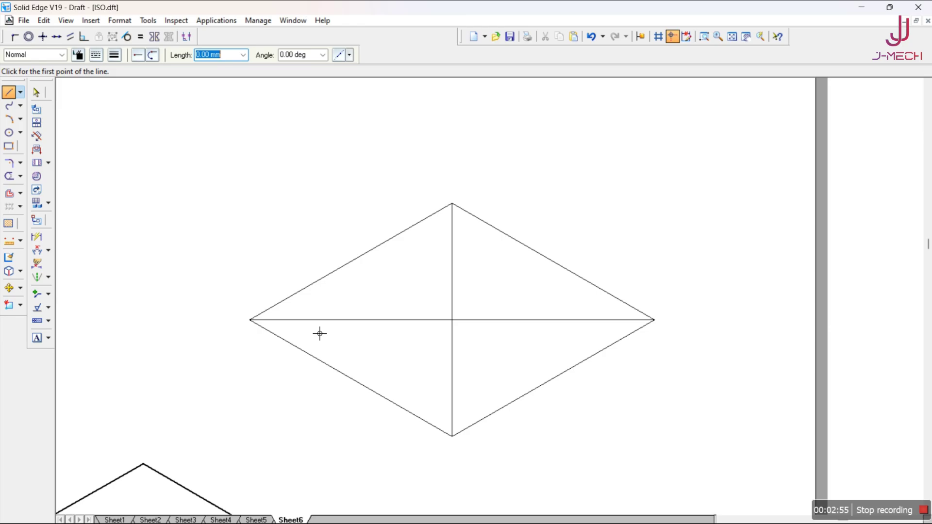
{"action": "left_click", "coordinate": [456, 206]}
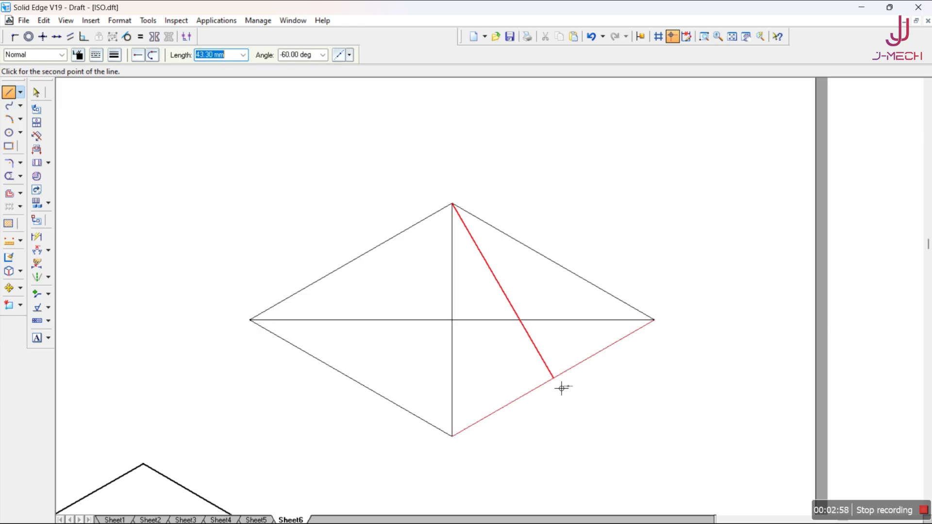
{"action": "left_click", "coordinate": [561, 383]}
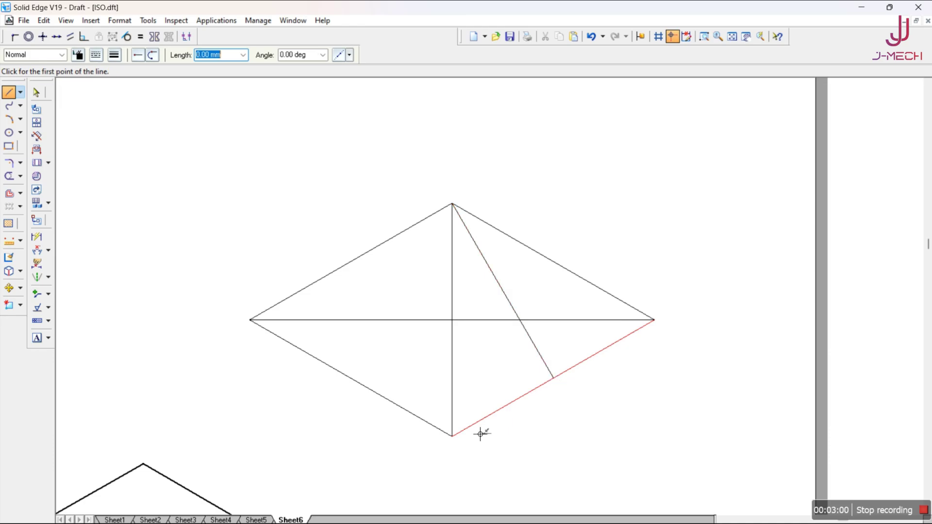
{"action": "left_click", "coordinate": [454, 437]}
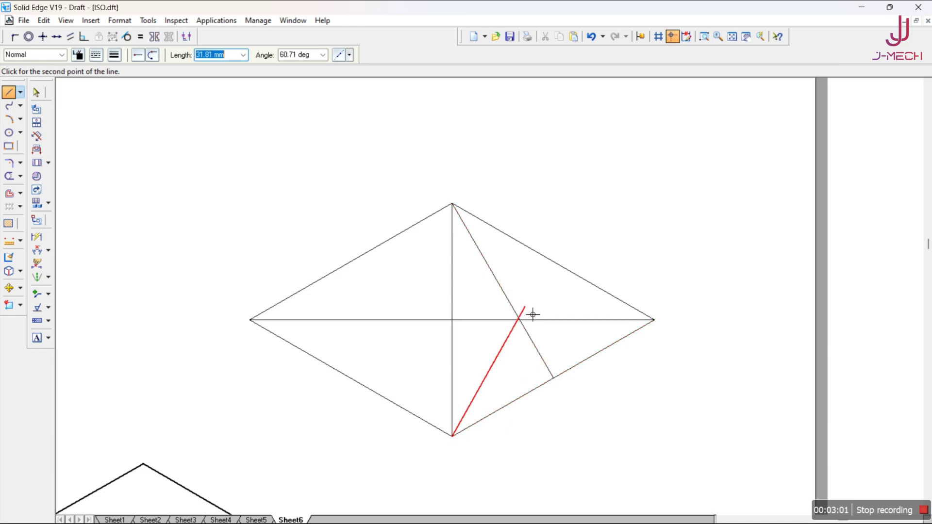
{"action": "left_click", "coordinate": [560, 267]}
Add the construction lines from the top and bottom corners to the left-side midpoints.
{"action": "left_click", "coordinate": [453, 204]}
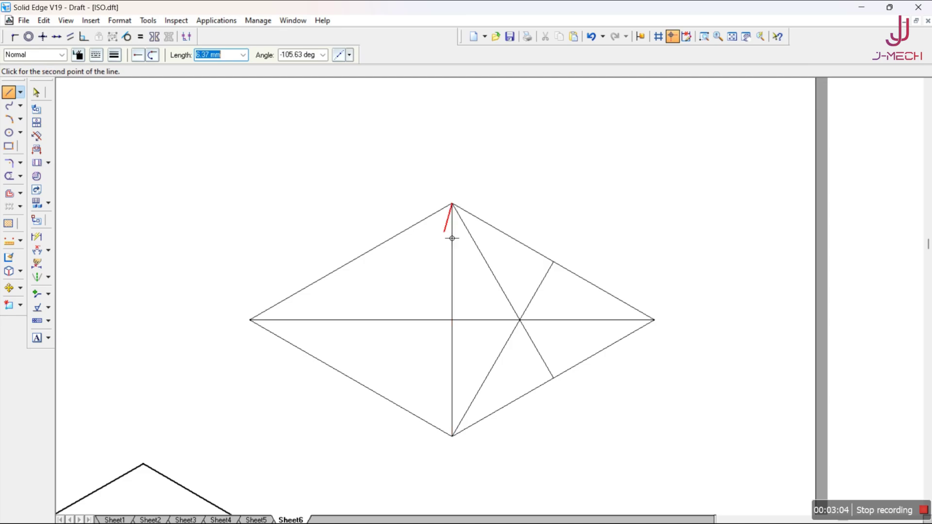
{"action": "left_click", "coordinate": [357, 386]}
{"action": "key", "text": "Escape"}
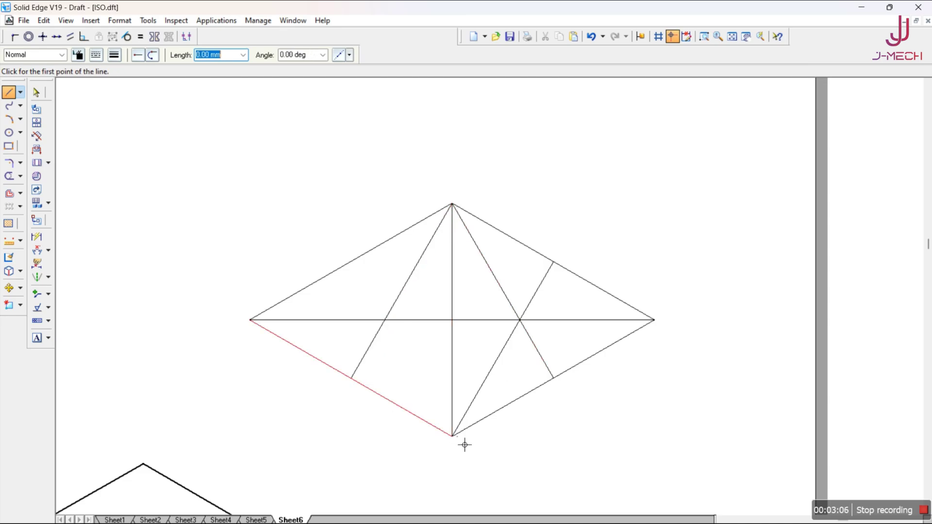
{"action": "left_click", "coordinate": [455, 439]}
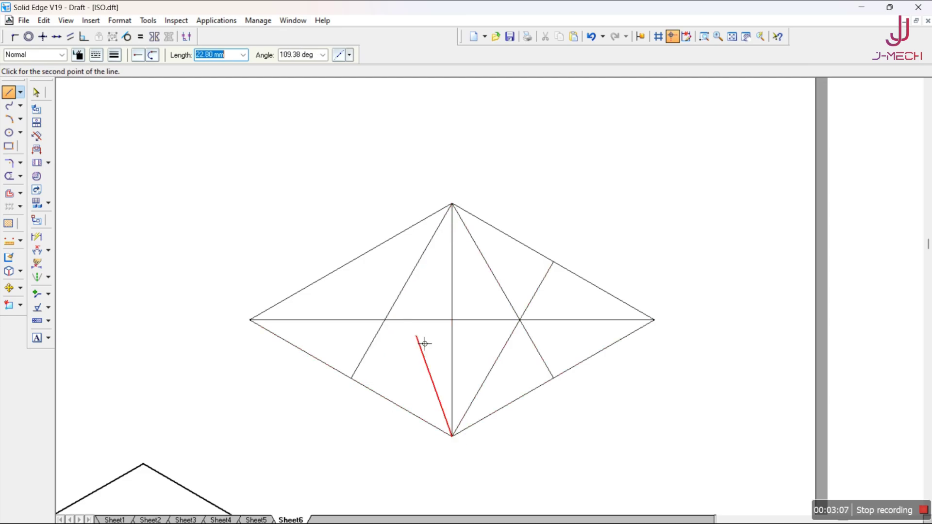
{"action": "right_click", "coordinate": [359, 267]}
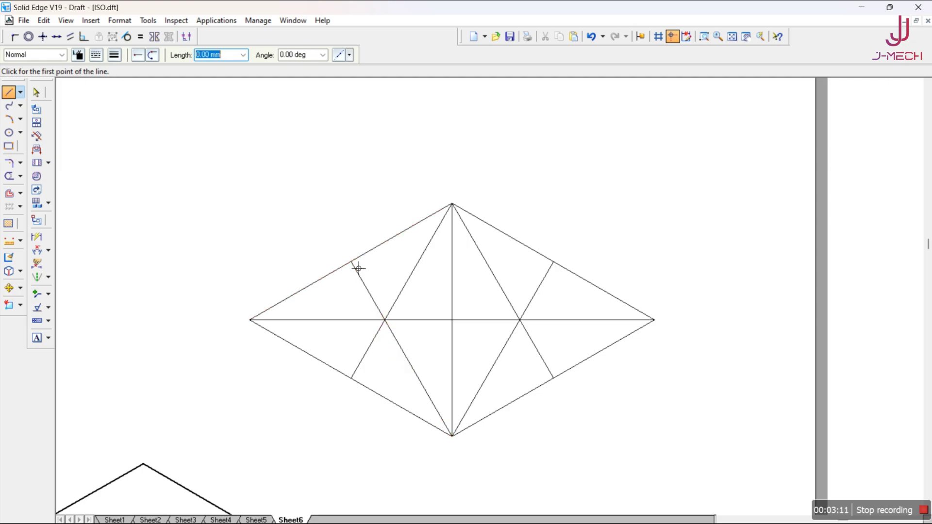
Draw the left and right ellipse arcs as Visible-style 3-point arcs between the midpoint intersections.
{"action": "left_click", "coordinate": [9, 119]}
{"action": "left_click", "coordinate": [62, 55]}
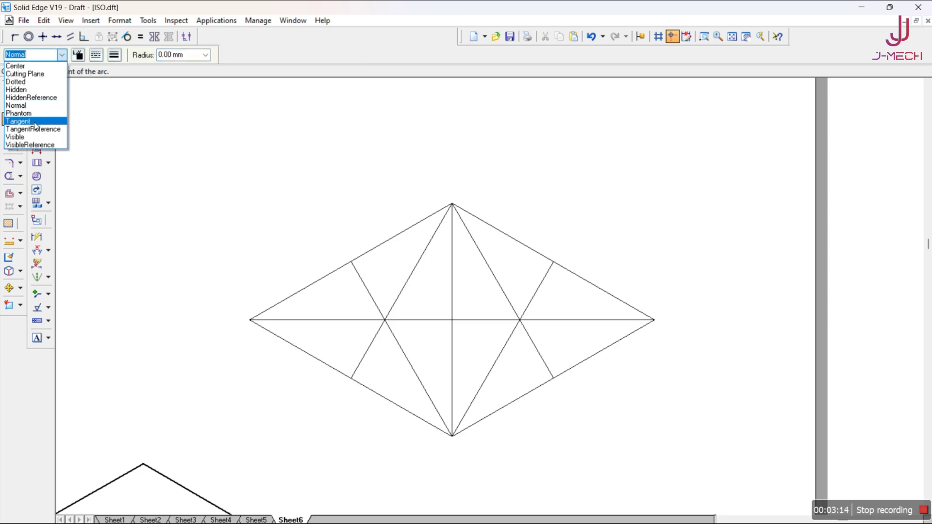
{"action": "left_click", "coordinate": [20, 137]}
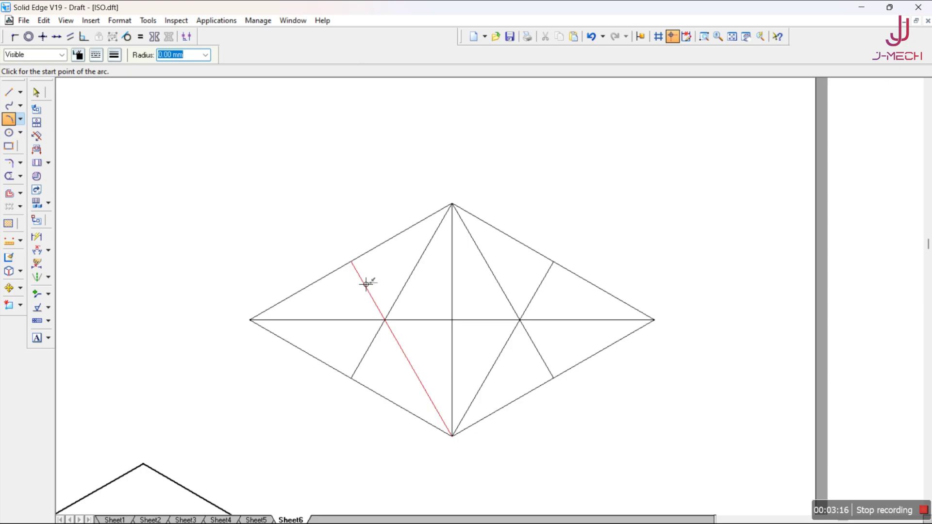
{"action": "left_click", "coordinate": [359, 266]}
{"action": "left_click", "coordinate": [351, 378]}
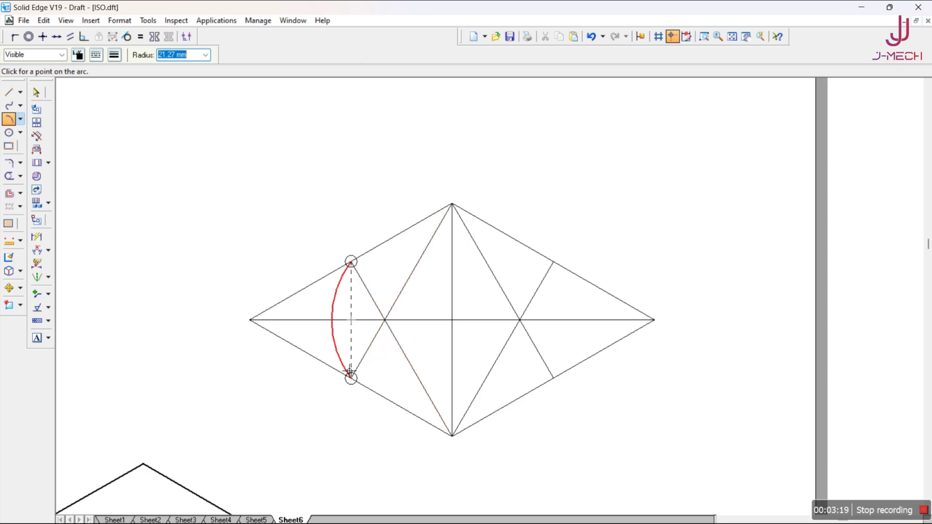
{"action": "left_click", "coordinate": [316, 348]}
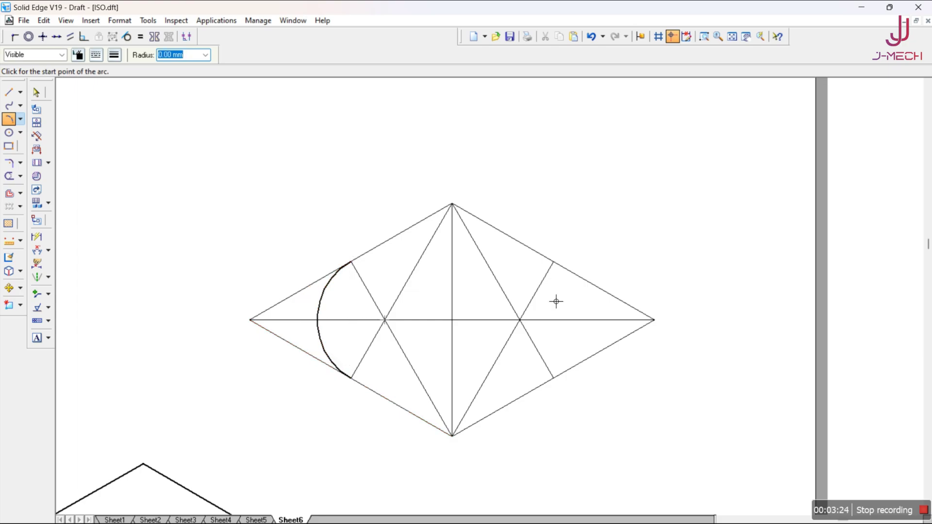
{"action": "left_click", "coordinate": [559, 269]}
{"action": "left_click", "coordinate": [555, 379]}
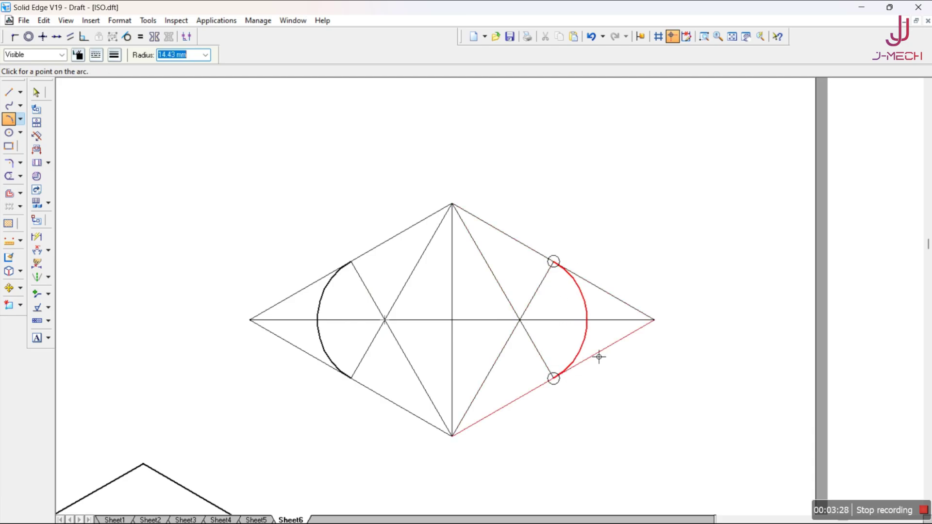
{"action": "left_click", "coordinate": [599, 354]}
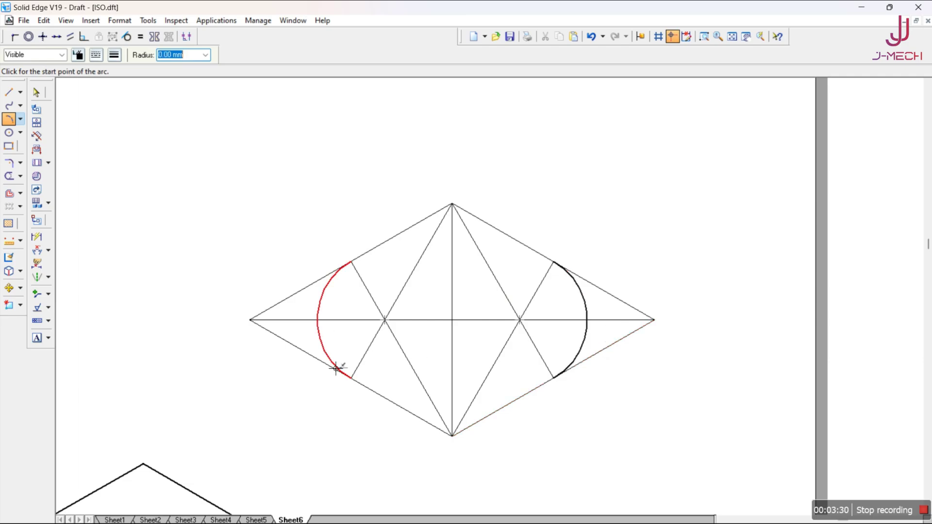
Draw the bottom and top arcs to complete the four-arc isometric ellipse.
{"action": "left_click", "coordinate": [359, 384]}
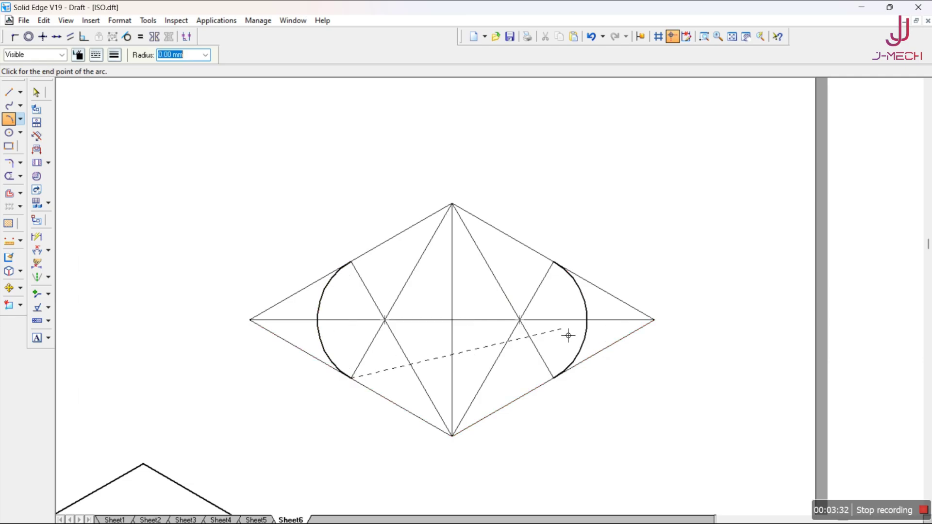
{"action": "left_click", "coordinate": [560, 385]}
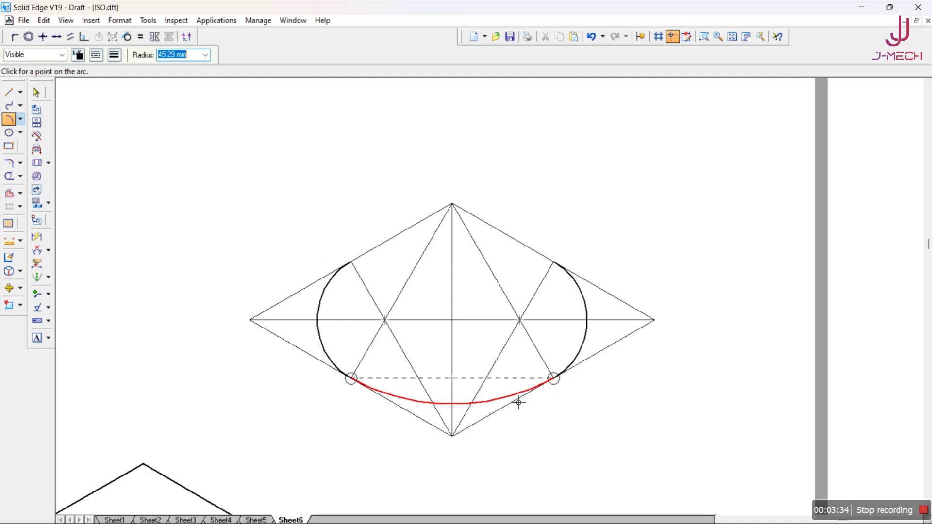
{"action": "left_click", "coordinate": [491, 418]}
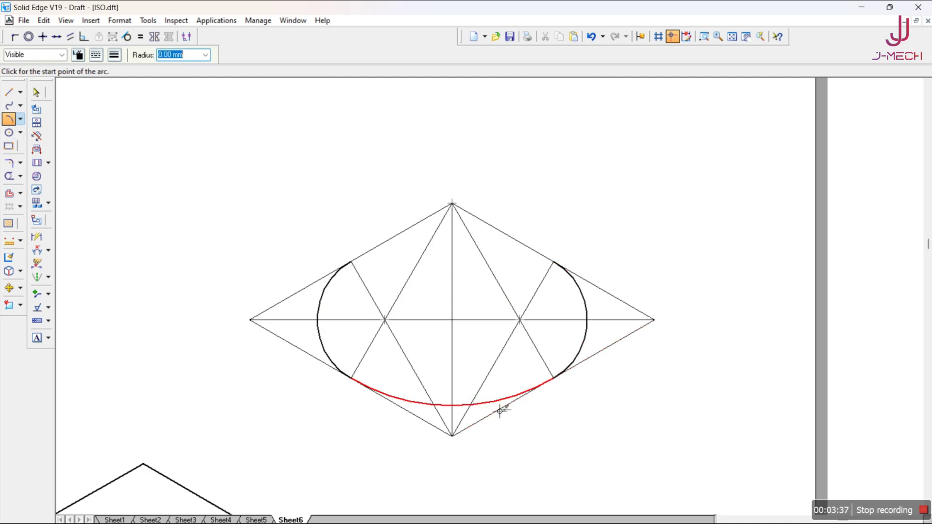
{"action": "left_click", "coordinate": [358, 270]}
{"action": "left_click", "coordinate": [562, 271]}
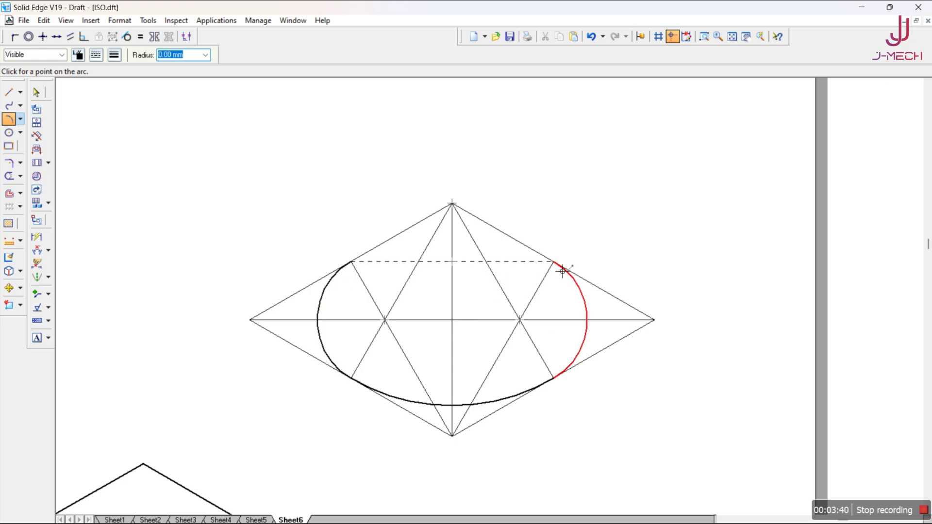
{"action": "left_click", "coordinate": [507, 235]}
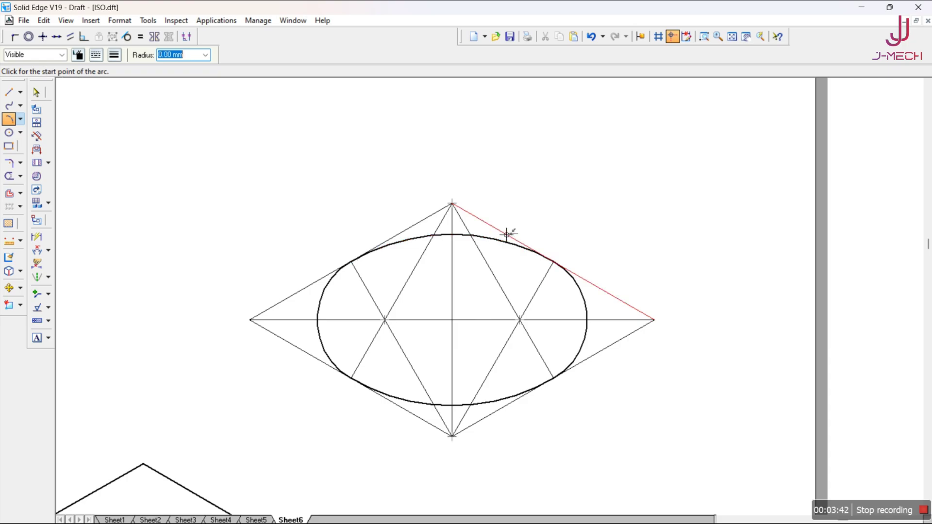
Draw a large 3-point arc beneath the ellipse from its left end to its right end.
{"action": "left_click", "coordinate": [325, 328]}
{"action": "left_click", "coordinate": [594, 329]}
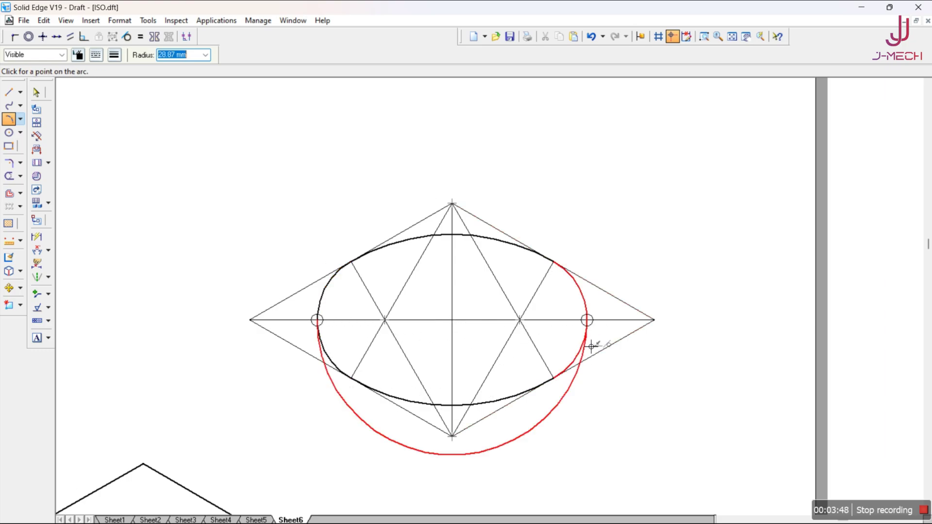
{"action": "left_click", "coordinate": [530, 423]}
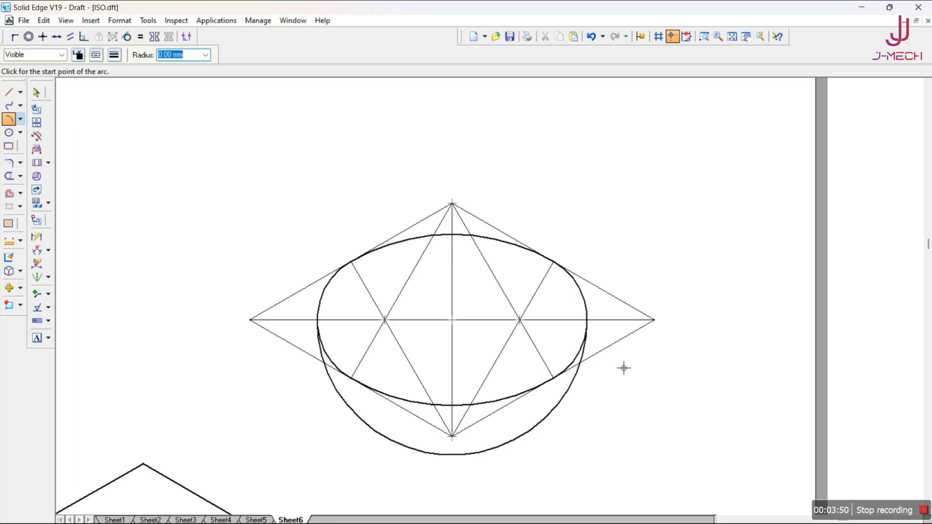
Fence-select the hemisphere sketch and move it from its bottom point onto the box's top-face centre.
{"action": "left_click", "coordinate": [735, 42]}
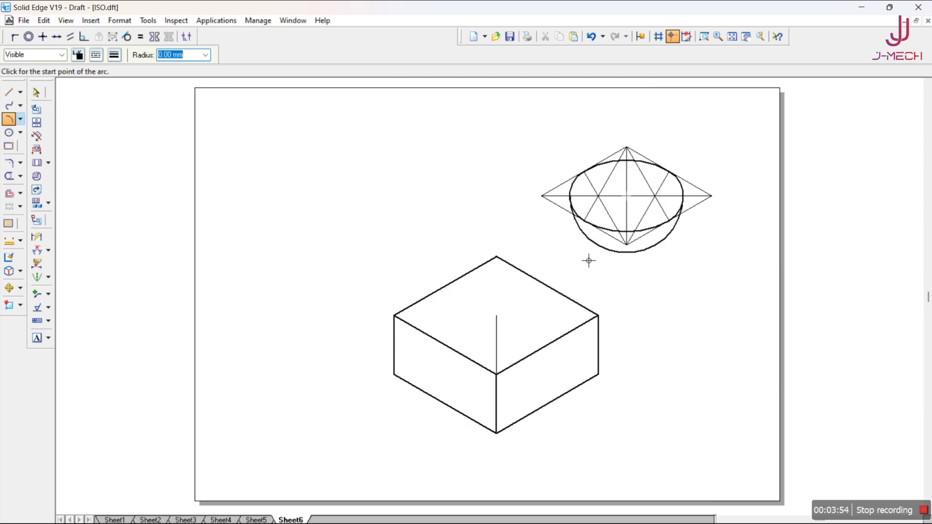
{"action": "left_click", "coordinate": [44, 98]}
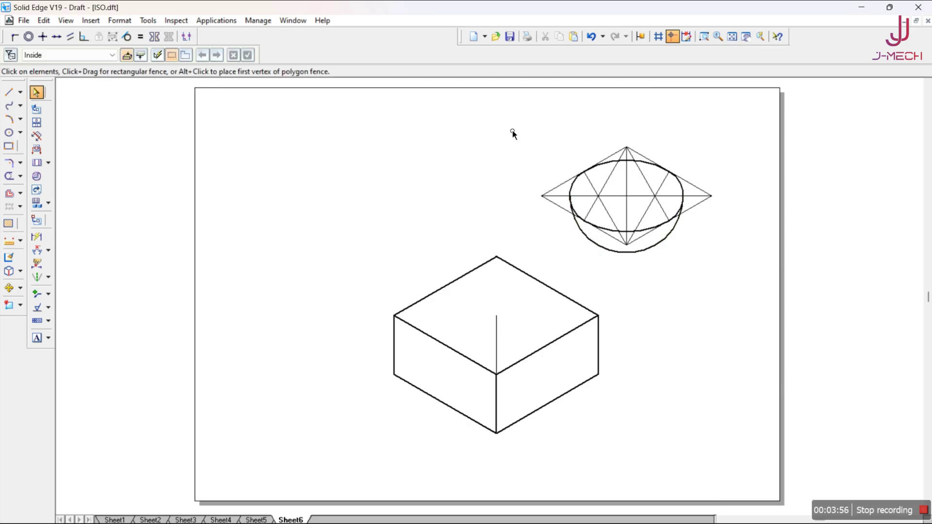
{"action": "left_click_drag", "start_coordinate": [512, 121], "coordinate": [751, 283]}
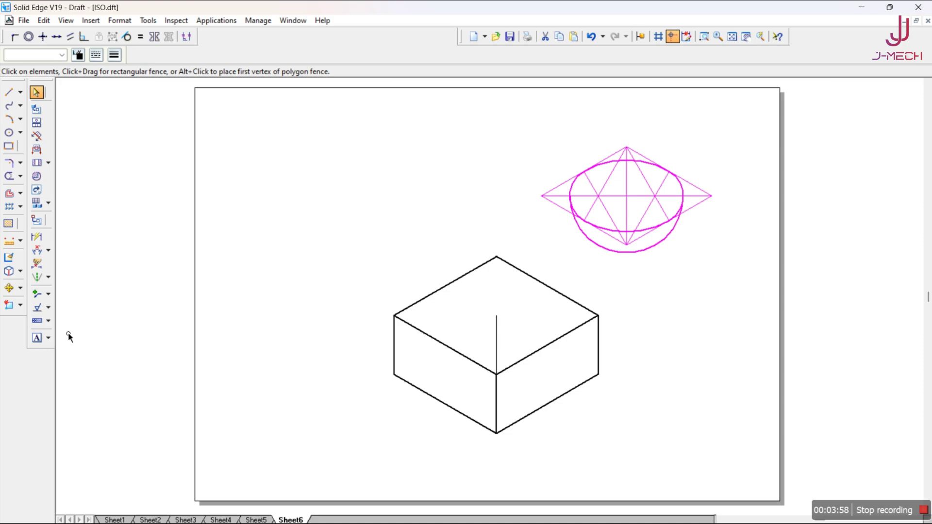
{"action": "left_click", "coordinate": [8, 287]}
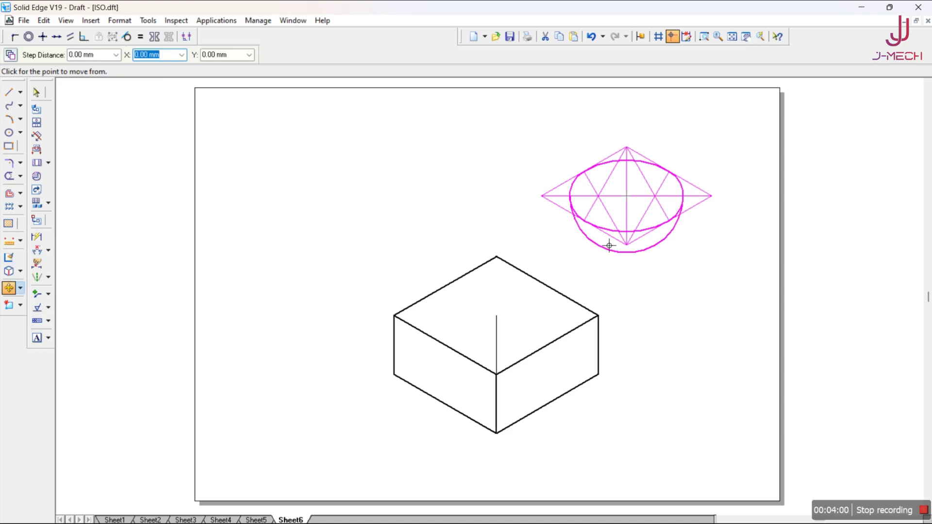
{"action": "left_click", "coordinate": [636, 251]}
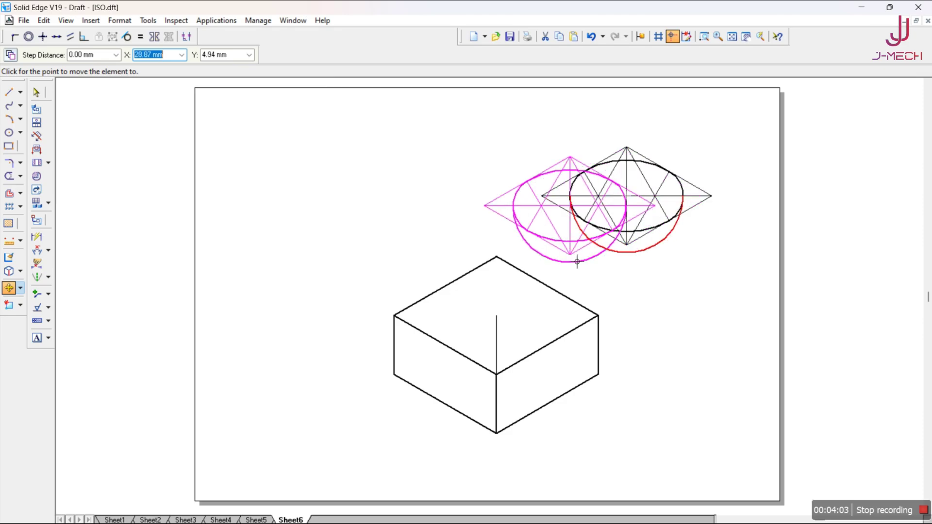
{"action": "left_click", "coordinate": [505, 323]}
{"action": "left_click", "coordinate": [680, 275]}
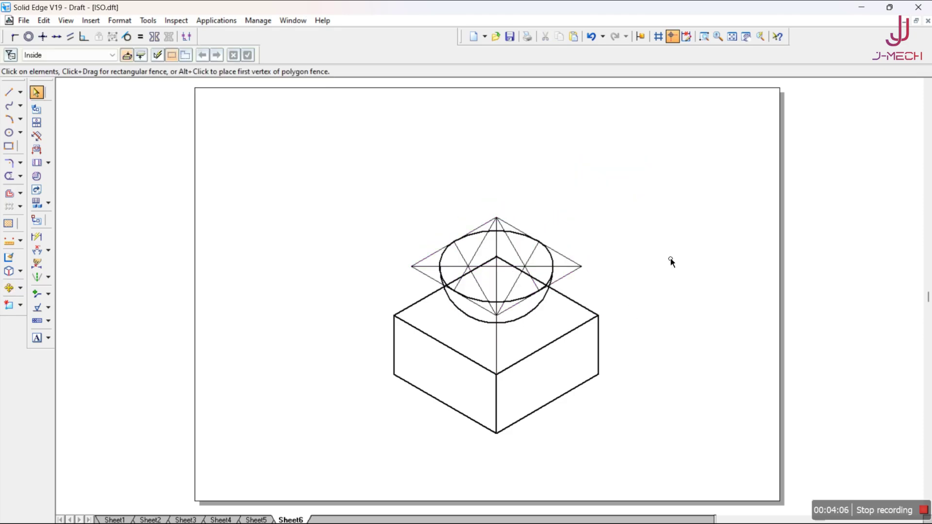
Trim the hidden top back edges and the hidden left and right edges behind the hemisphere.
{"action": "left_click", "coordinate": [703, 37]}
{"action": "left_click", "coordinate": [321, 196]}
{"action": "left_click", "coordinate": [699, 456]}
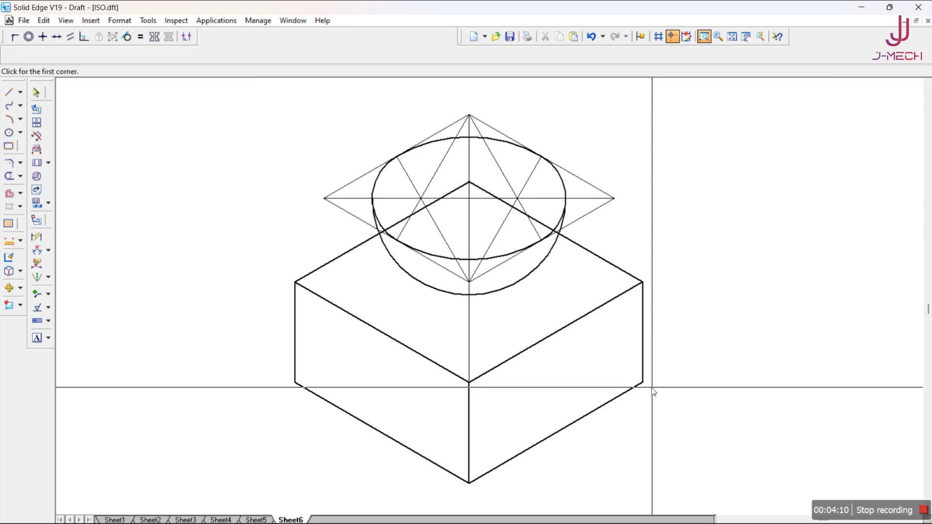
{"action": "key", "text": "Escape"}
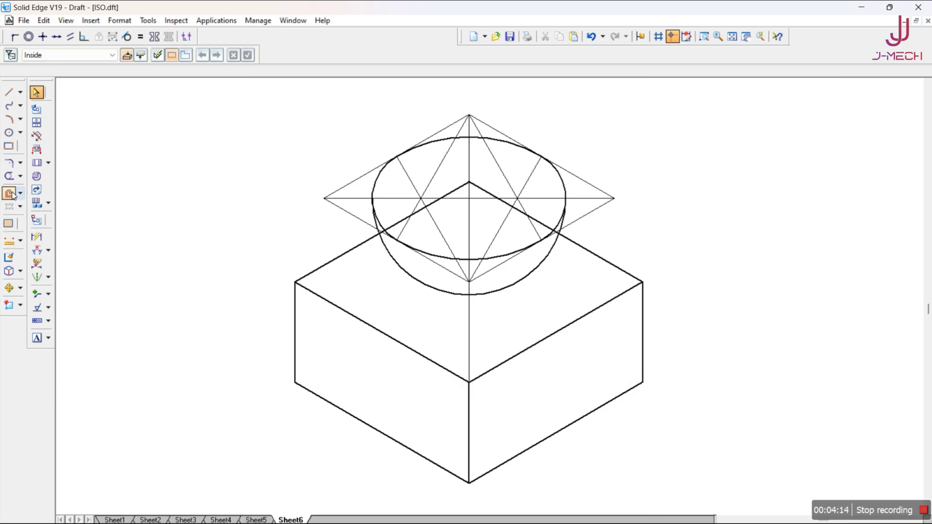
{"action": "left_click", "coordinate": [9, 177]}
{"action": "left_click", "coordinate": [453, 190]}
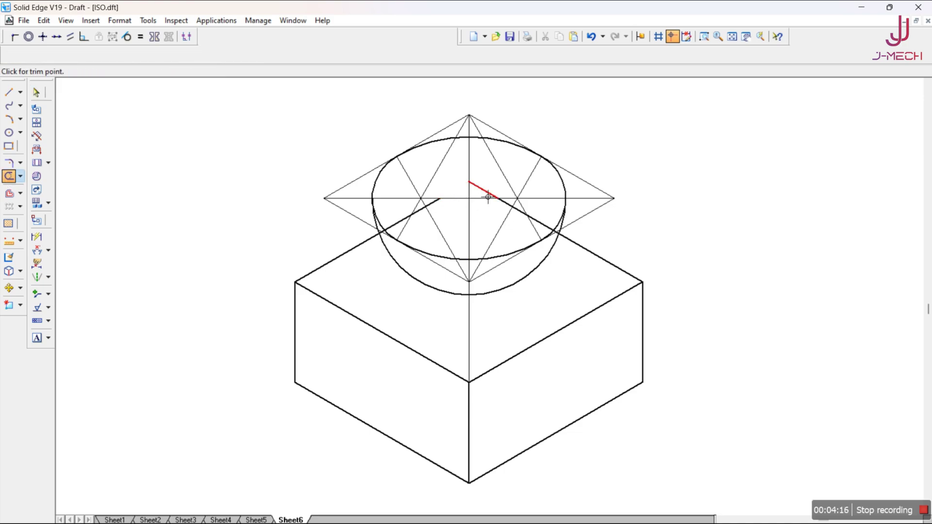
{"action": "left_click", "coordinate": [485, 191]}
{"action": "left_click", "coordinate": [515, 211]}
{"action": "left_click", "coordinate": [544, 224]}
{"action": "left_click", "coordinate": [423, 220]}
{"action": "left_click", "coordinate": [405, 227]}
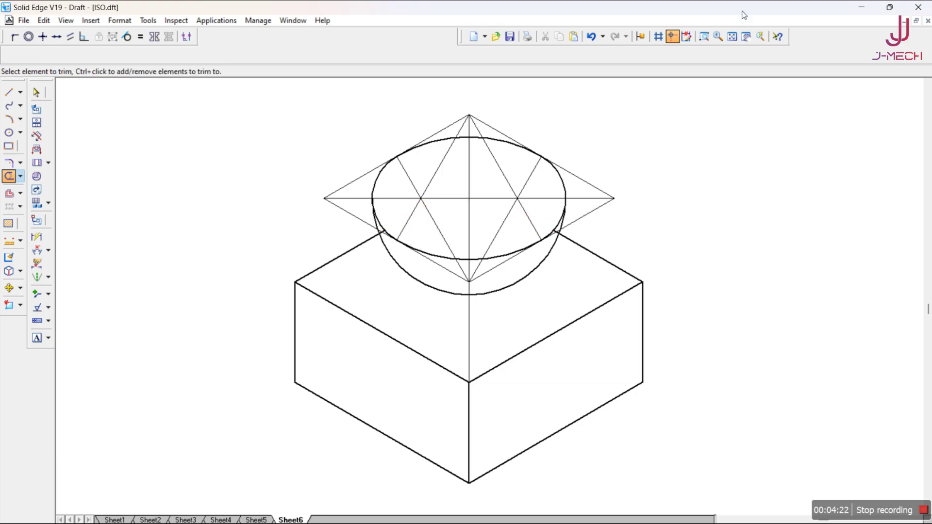
Trim the remaining short box-edge pieces near the hemisphere's arc.
{"action": "left_click", "coordinate": [698, 40]}
{"action": "left_click", "coordinate": [526, 181]}
{"action": "left_click", "coordinate": [609, 290]}
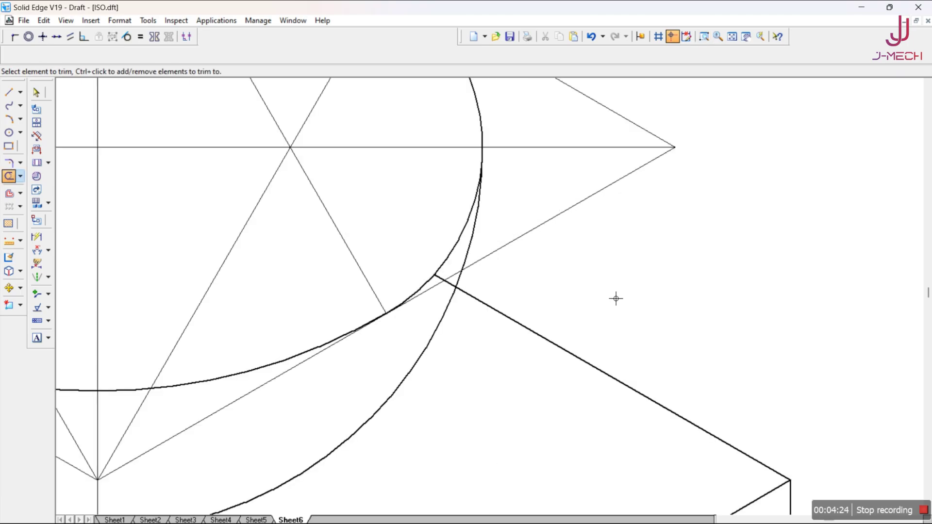
{"action": "left_click", "coordinate": [450, 283]}
{"action": "left_click", "coordinate": [459, 293]}
{"action": "left_click", "coordinate": [731, 39]}
{"action": "left_click", "coordinate": [704, 37]}
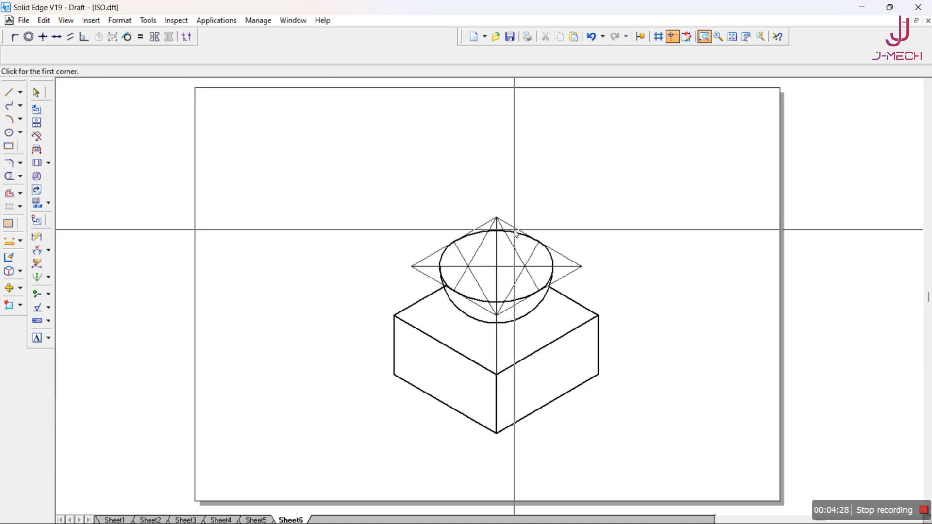
{"action": "left_click", "coordinate": [425, 267]}
{"action": "left_click", "coordinate": [480, 316]}
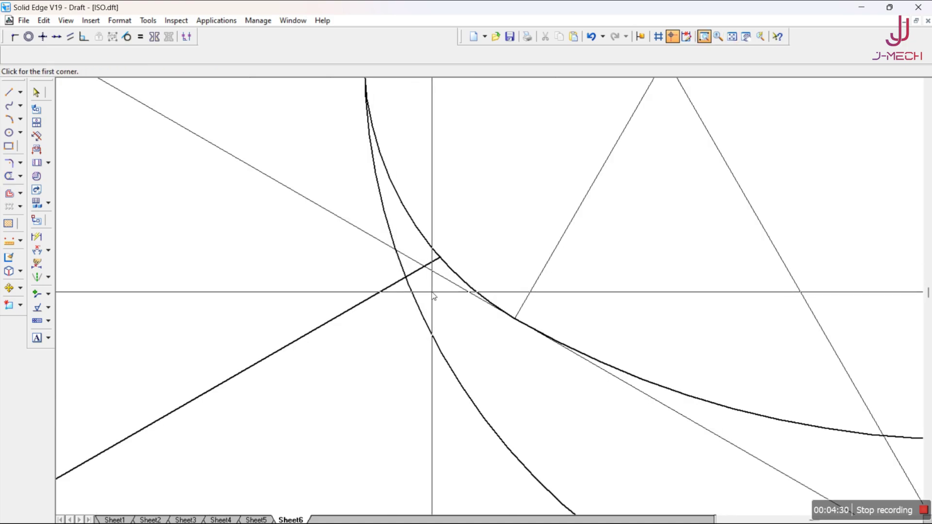
{"action": "key", "text": "Escape"}
{"action": "left_click", "coordinate": [416, 271]}
{"action": "left_click", "coordinate": [440, 270]}
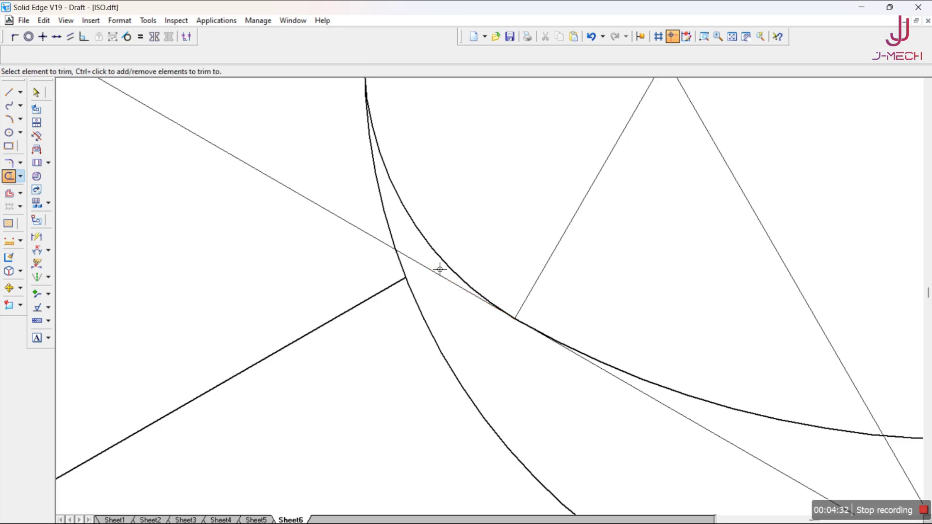
{"action": "left_click", "coordinate": [732, 37]}
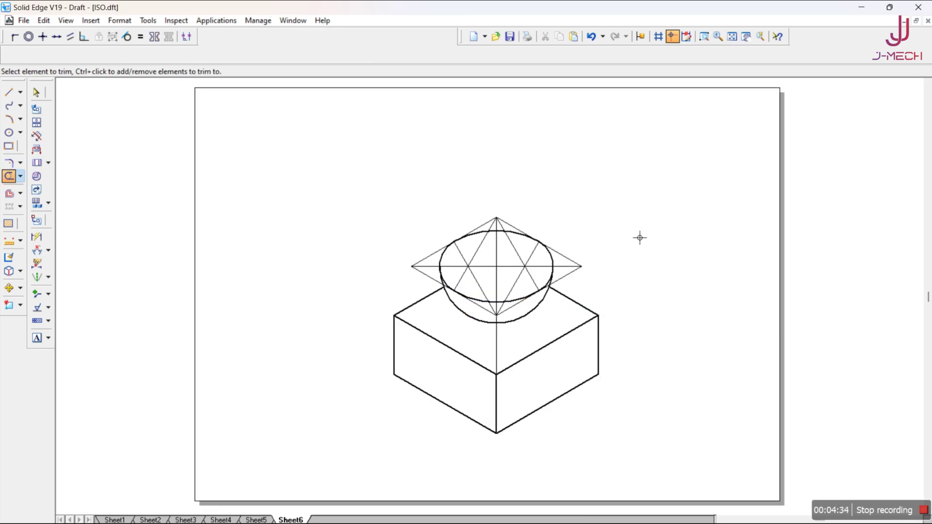
Delete the vertical construction line and move the whole drawing upward.
{"action": "left_click", "coordinate": [36, 92]}
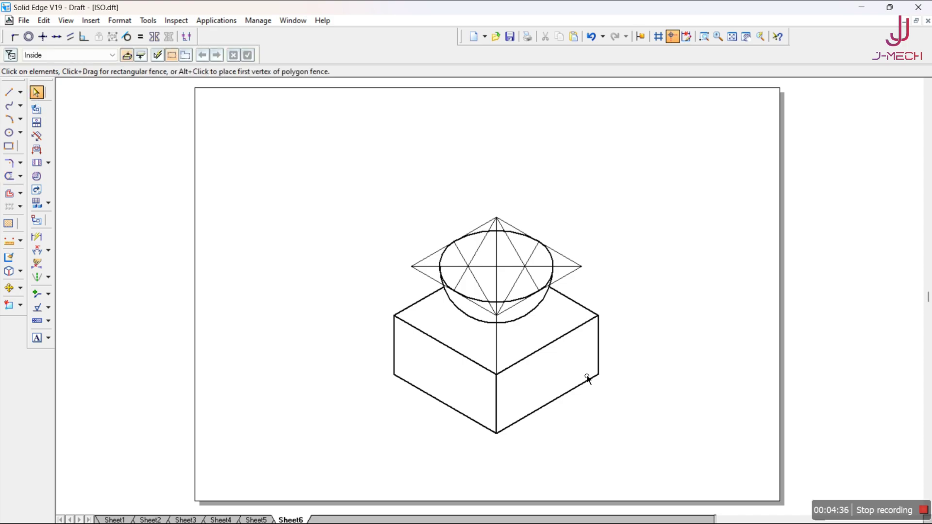
{"action": "left_click", "coordinate": [501, 351]}
{"action": "key", "text": "Delete"}
{"action": "left_click_drag", "start_coordinate": [302, 166], "coordinate": [688, 469]}
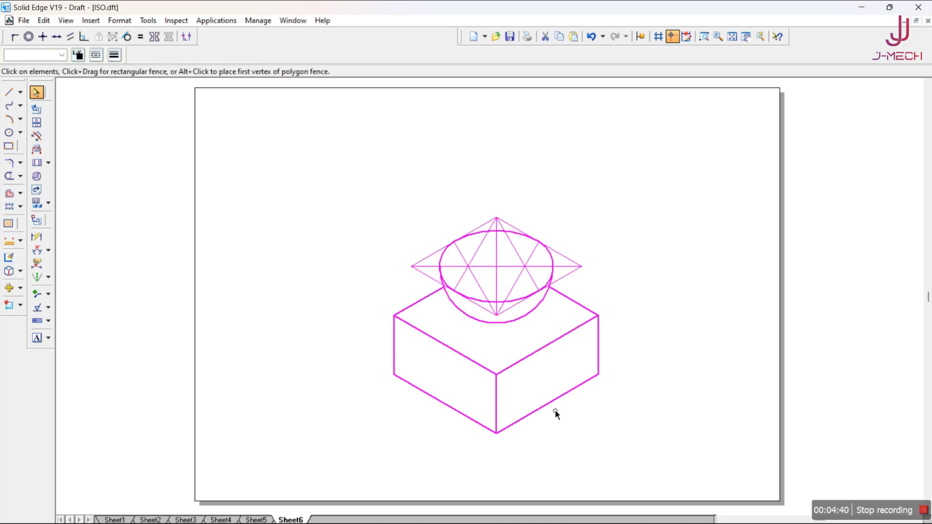
{"action": "left_click_drag", "start_coordinate": [554, 411], "coordinate": [547, 367]}
Draw a horizontal line through the box's bottom corner and set it to thin Normal style.
{"action": "left_click", "coordinate": [622, 399]}
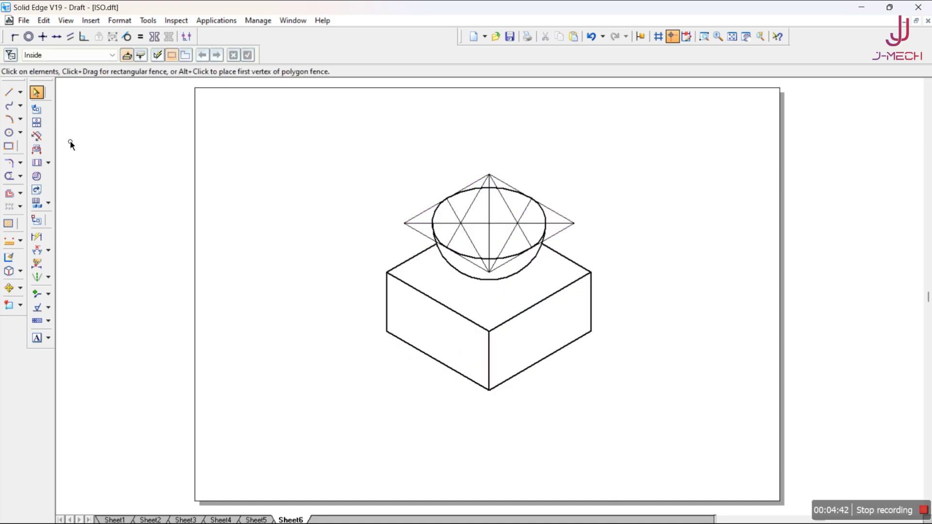
{"action": "left_click", "coordinate": [9, 92]}
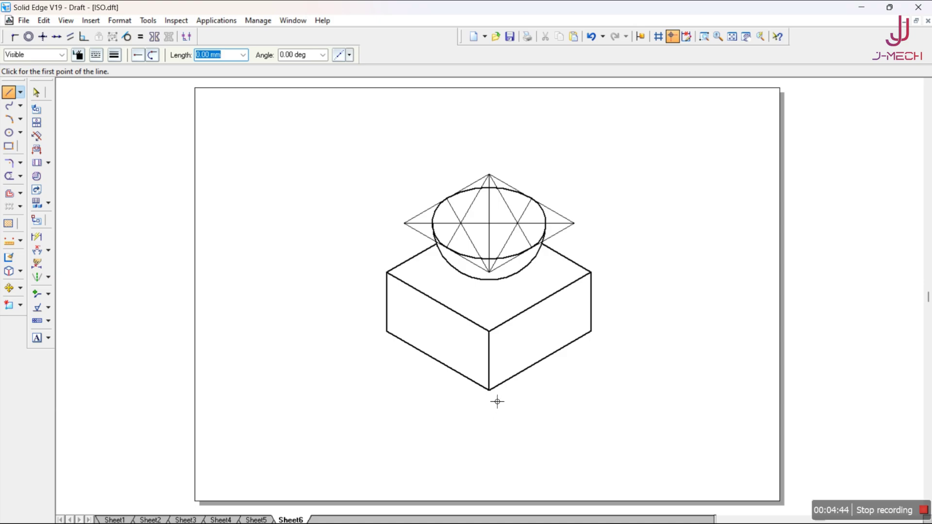
{"action": "left_click", "coordinate": [372, 400]}
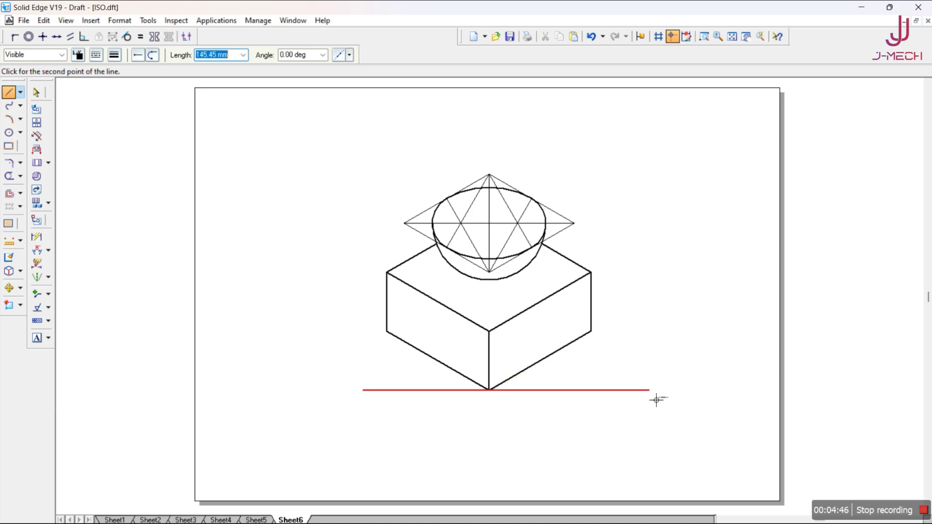
{"action": "left_click", "coordinate": [620, 395]}
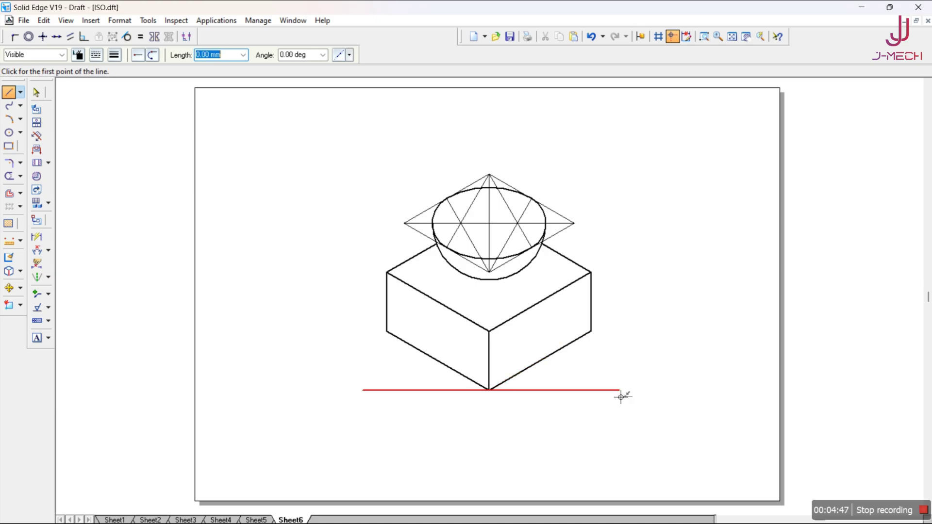
{"action": "left_click", "coordinate": [37, 91]}
{"action": "left_click", "coordinate": [439, 390]}
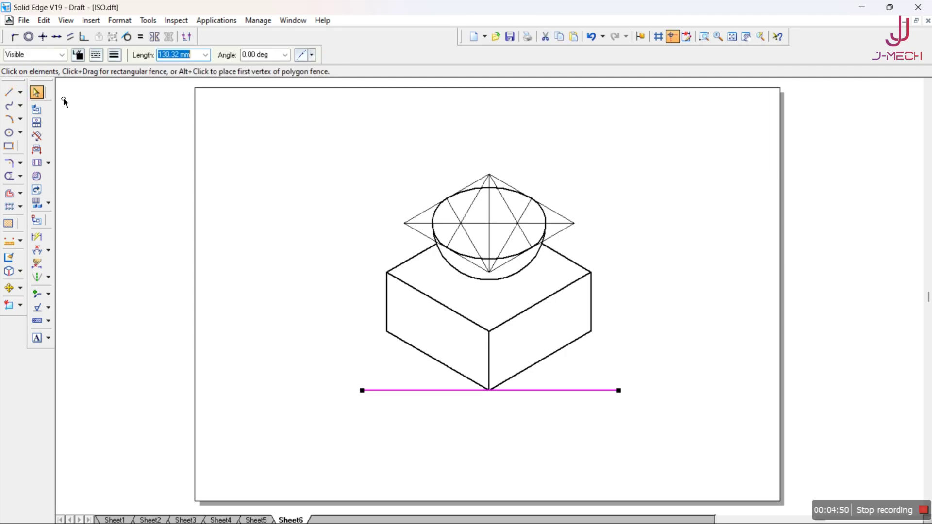
{"action": "left_click", "coordinate": [62, 55]}
{"action": "left_click", "coordinate": [32, 108]}
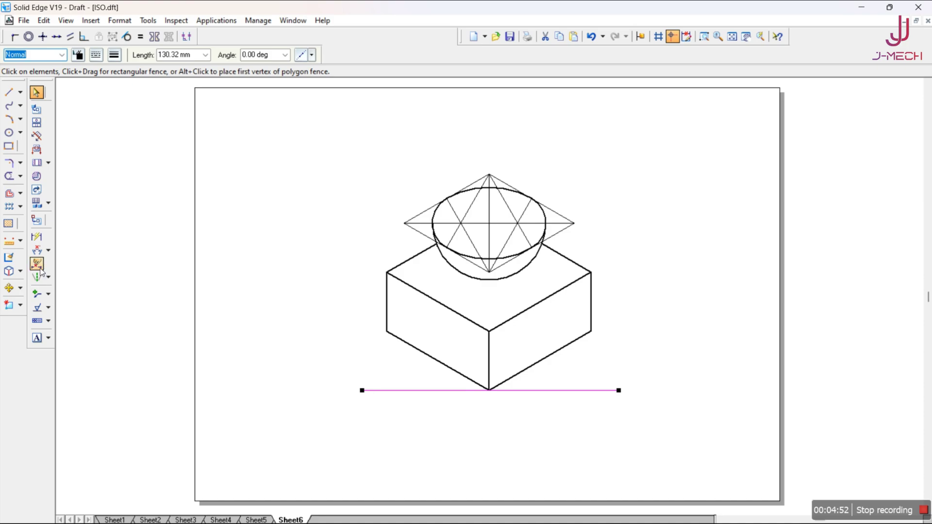
{"action": "left_click", "coordinate": [37, 250]}
Place 30° angle dimensions between each lower box edge and the ground line.
{"action": "left_click", "coordinate": [548, 371]}
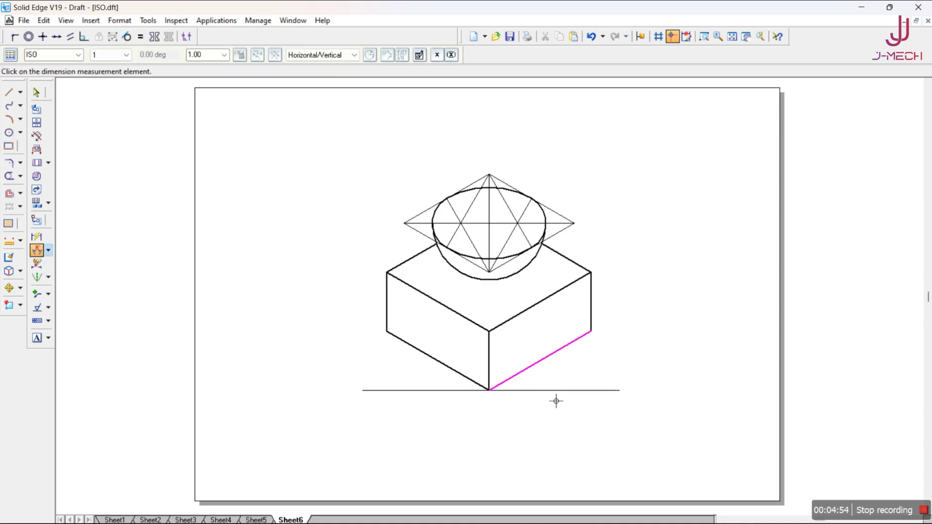
{"action": "left_click", "coordinate": [556, 392]}
{"action": "right_click", "coordinate": [564, 427]}
{"action": "left_click", "coordinate": [568, 355]}
{"action": "left_click", "coordinate": [571, 391]}
{"action": "left_click", "coordinate": [577, 390]}
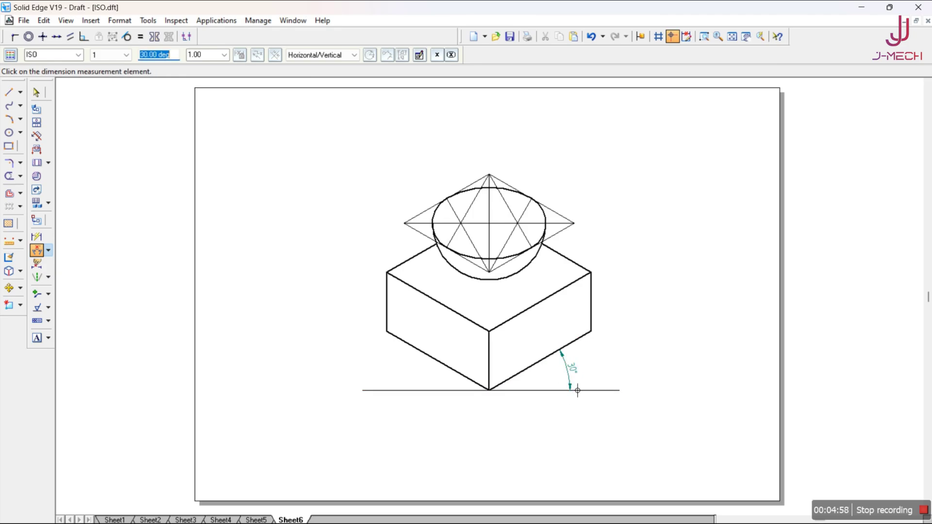
{"action": "left_click", "coordinate": [432, 362]}
{"action": "left_click", "coordinate": [427, 390]}
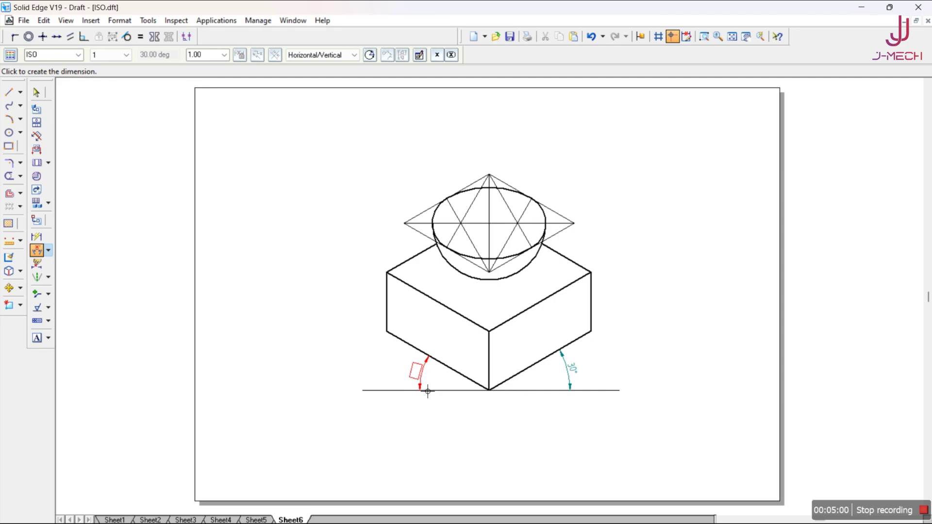
{"action": "left_click", "coordinate": [418, 383]}
{"action": "key", "text": "Escape"}
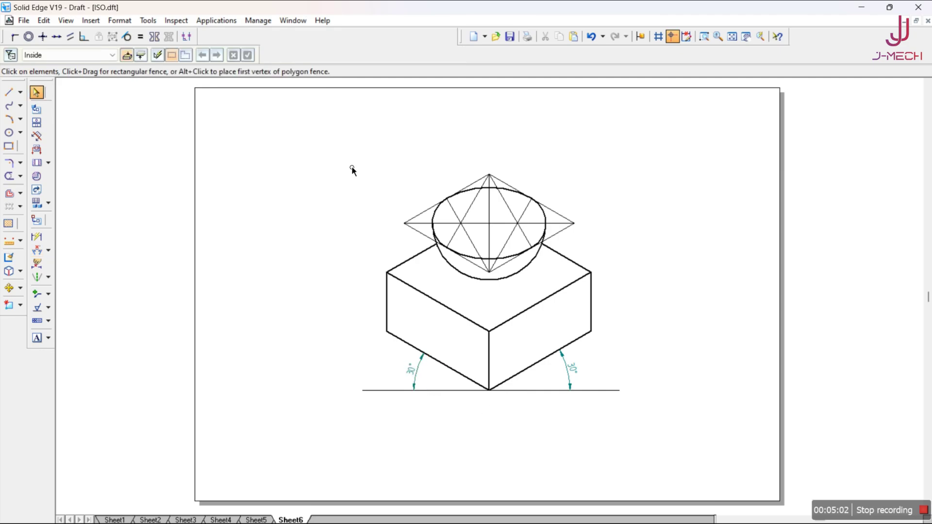
Scale the entire selected drawing by a factor of 0.82 about a centre on the box.
{"action": "left_click_drag", "start_coordinate": [308, 137], "coordinate": [689, 438]}
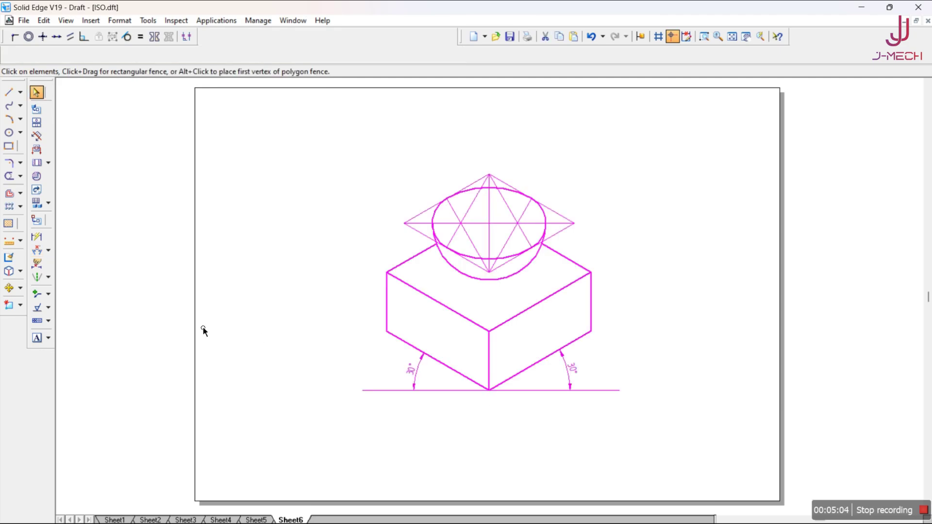
{"action": "left_click", "coordinate": [21, 289]}
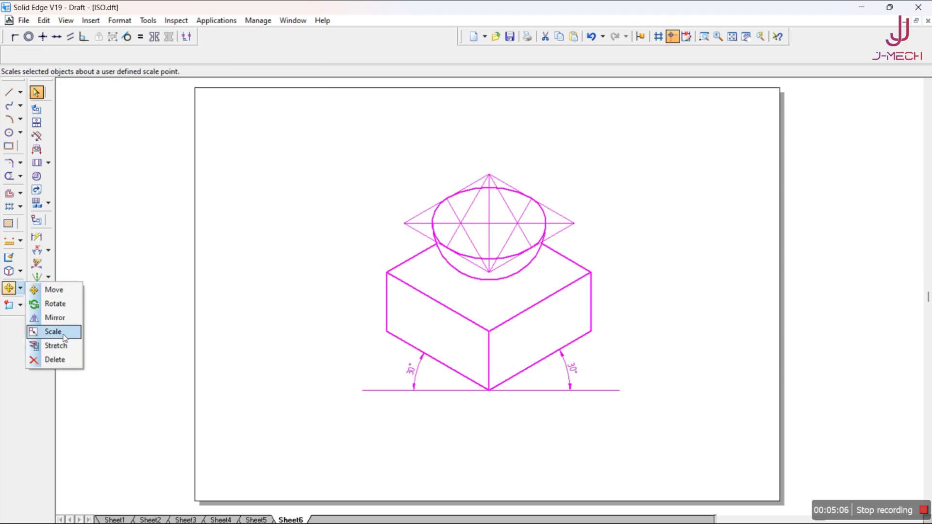
{"action": "left_click", "coordinate": [64, 337]}
{"action": "type", "text": "0.8164"}
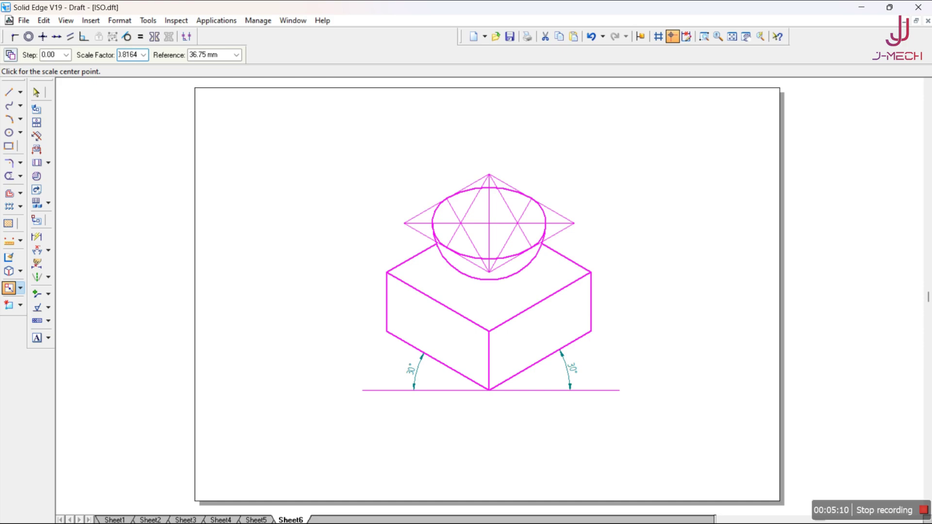
{"action": "key", "text": "Tab"}
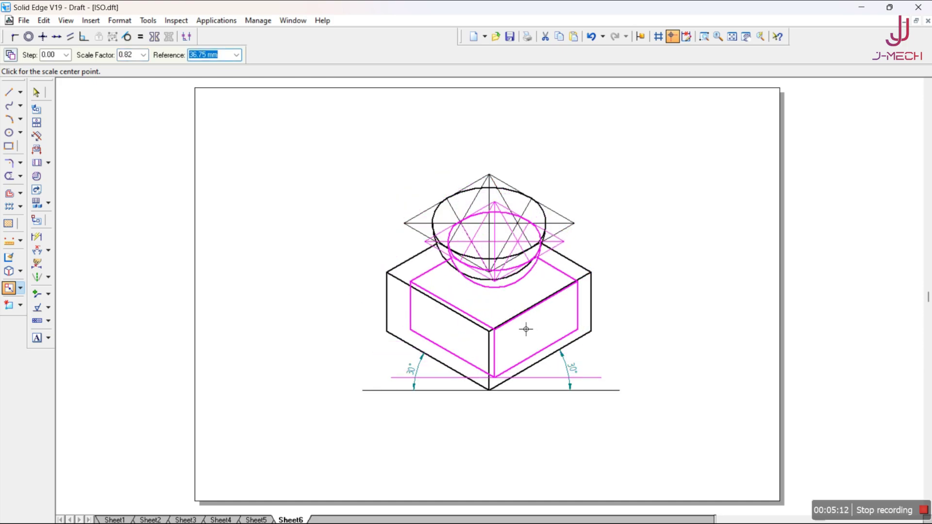
{"action": "left_click", "coordinate": [509, 321]}
{"action": "left_click", "coordinate": [684, 259]}
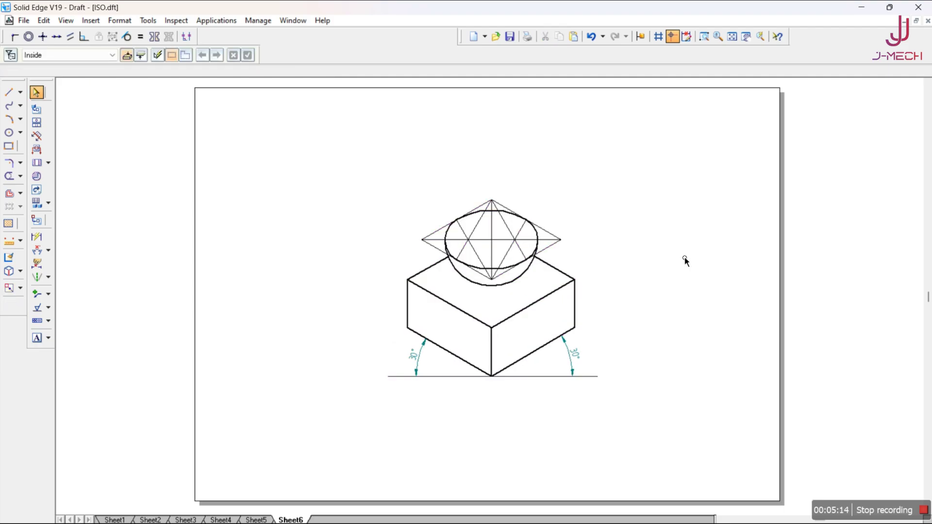